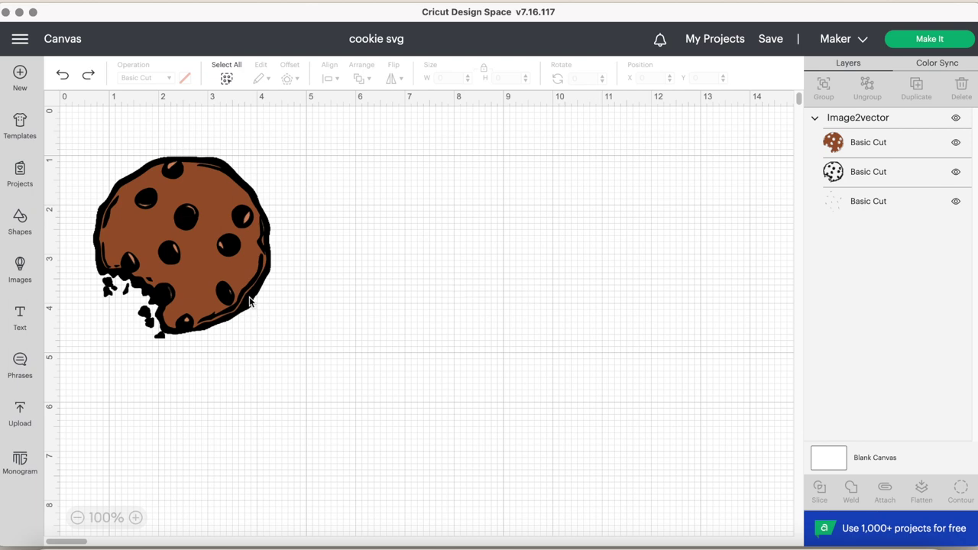
# Select the cookie's brown base and peach highlight layers, then clear the selection
pyautogui.click(876, 173)
pyautogui.click(878, 151)
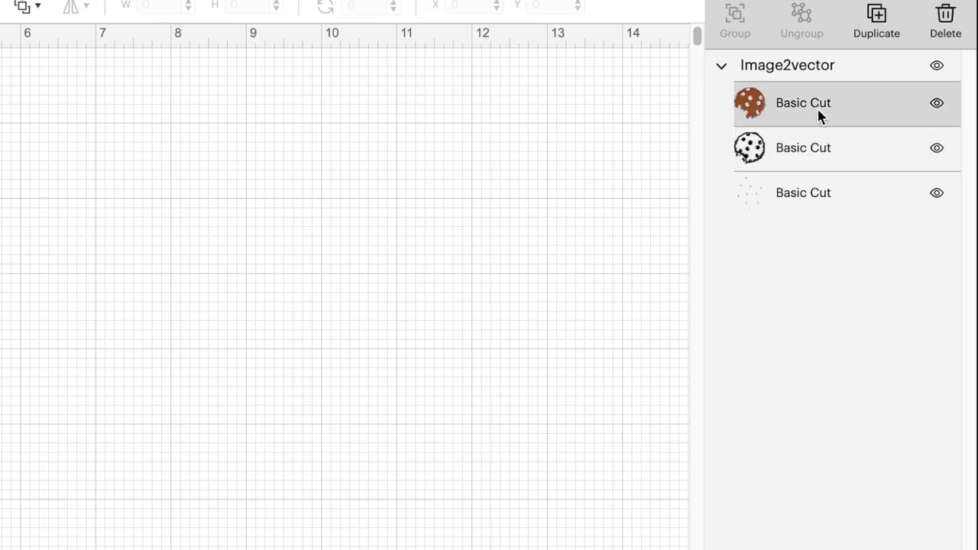
pyautogui.click(809, 194)
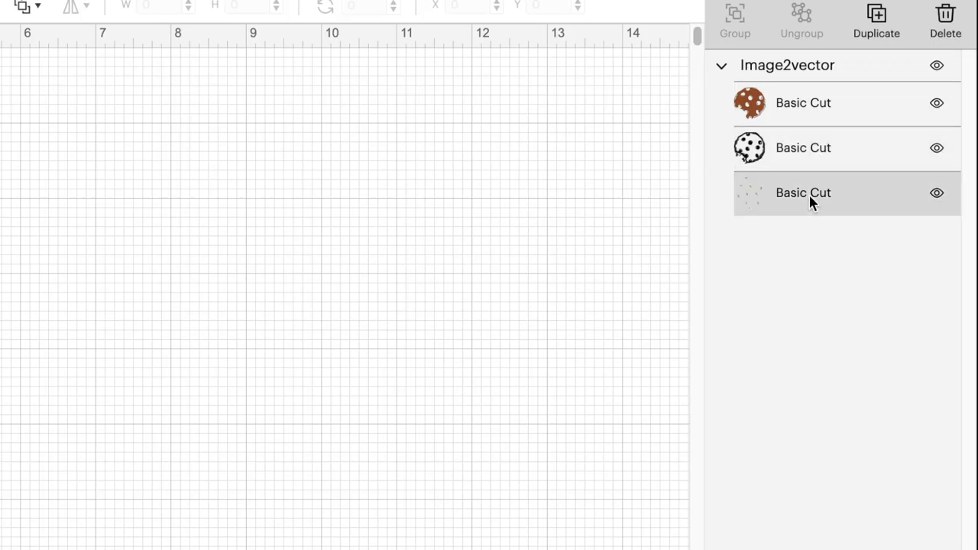
pyautogui.click(69, 309)
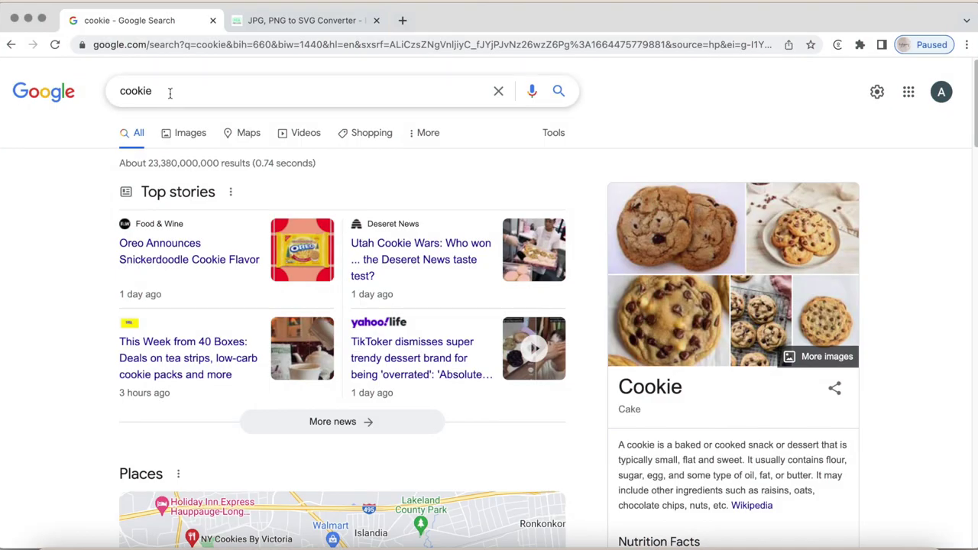
# Search Google for 'cookie PNG' and switch to the image results
pyautogui.click(172, 92)
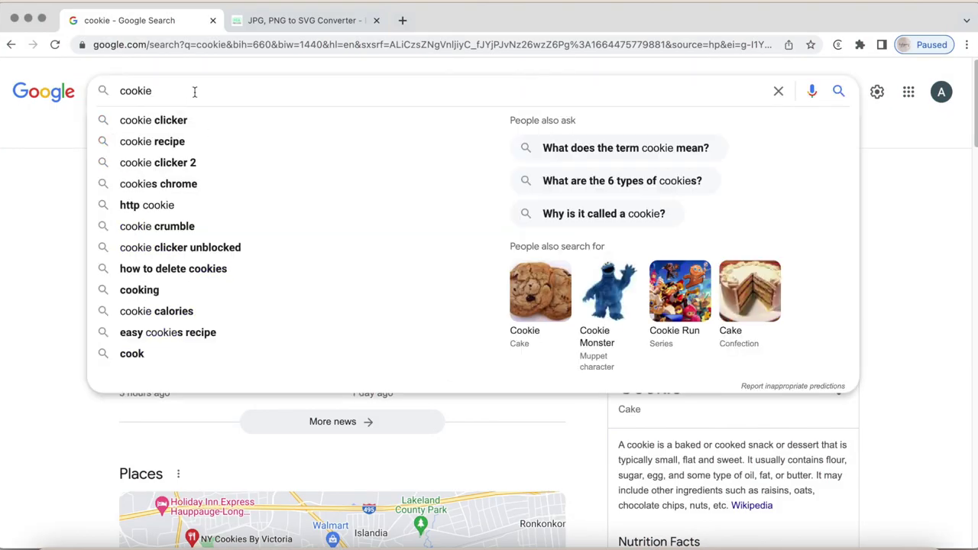
pyautogui.write('PNG')
pyautogui.press('Return')
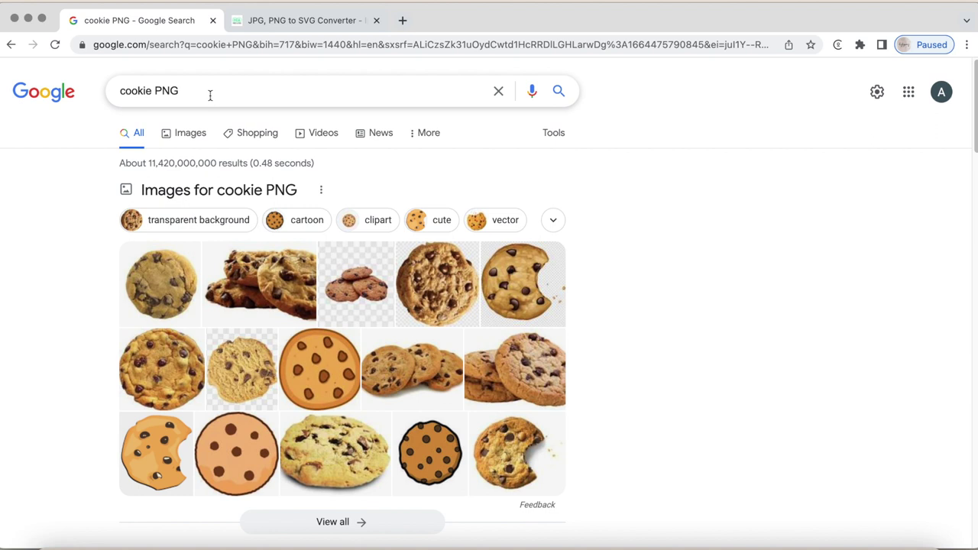
pyautogui.click(188, 134)
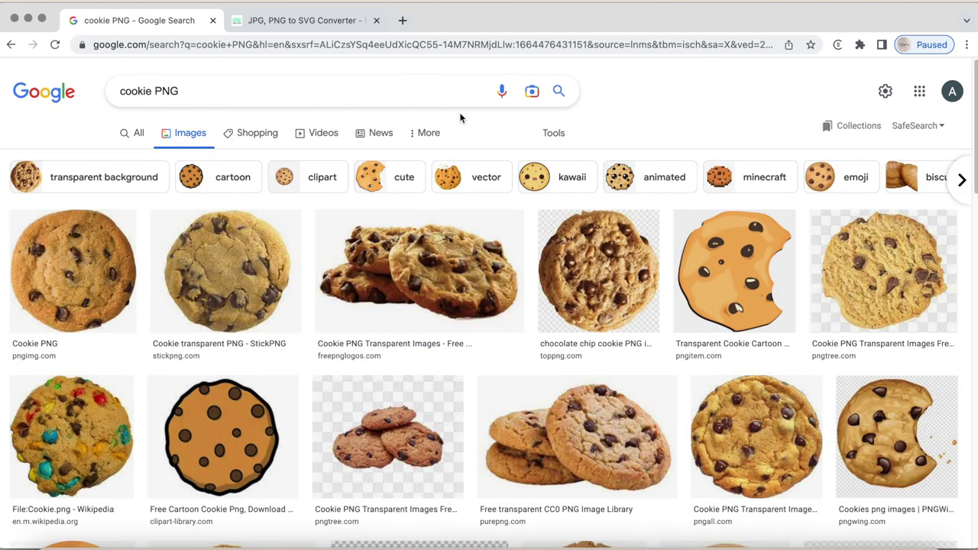
# Filter the cookie PNG image results by colour to Transparent
pyautogui.click(191, 94)
pyautogui.click(698, 105)
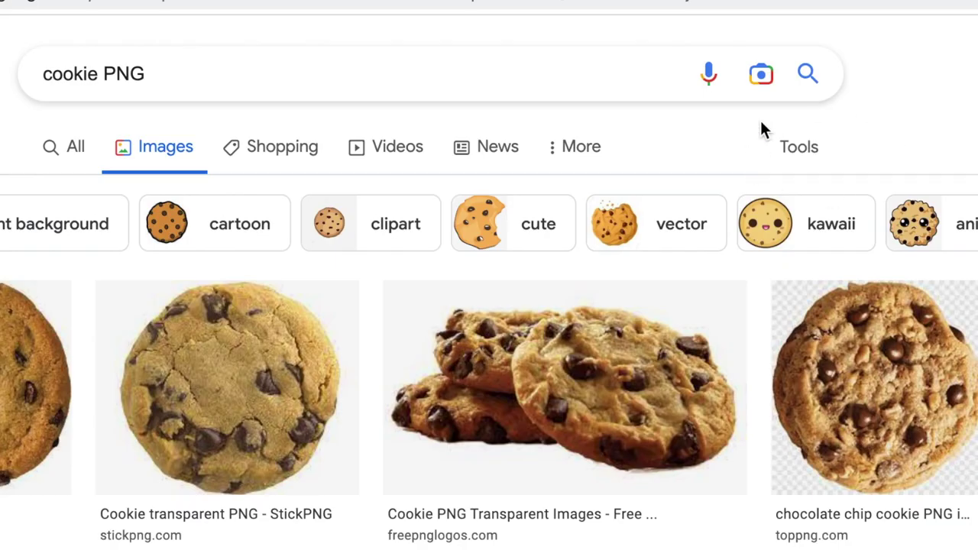
pyautogui.click(799, 159)
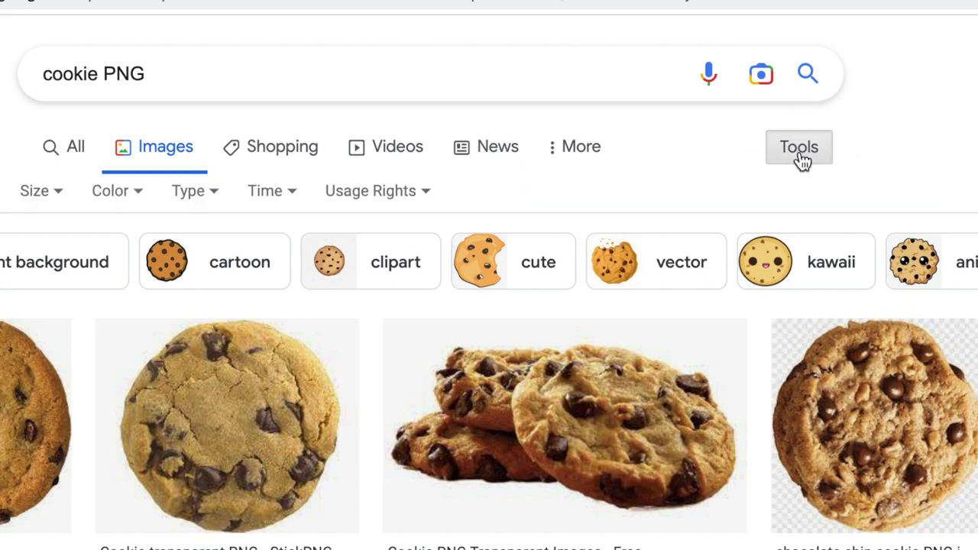
pyautogui.click(140, 197)
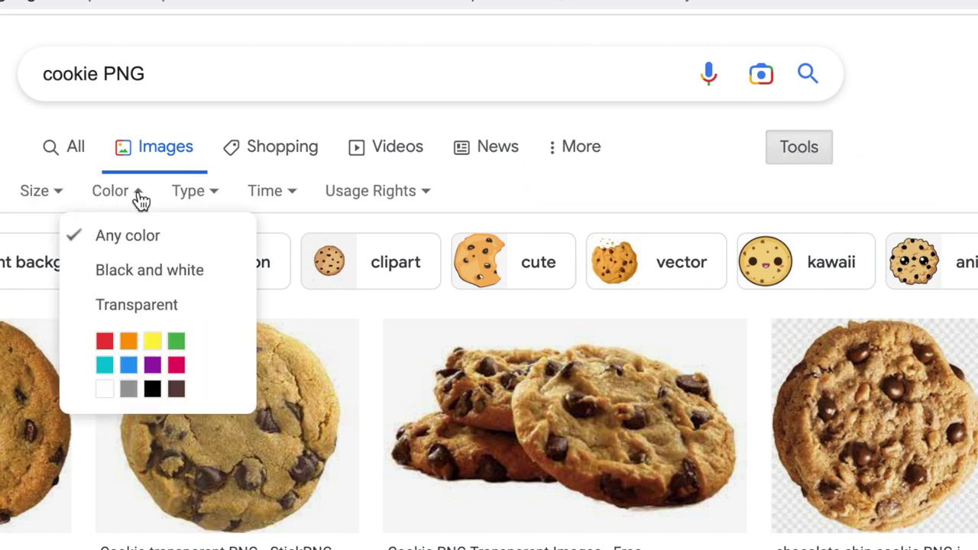
pyautogui.click(186, 313)
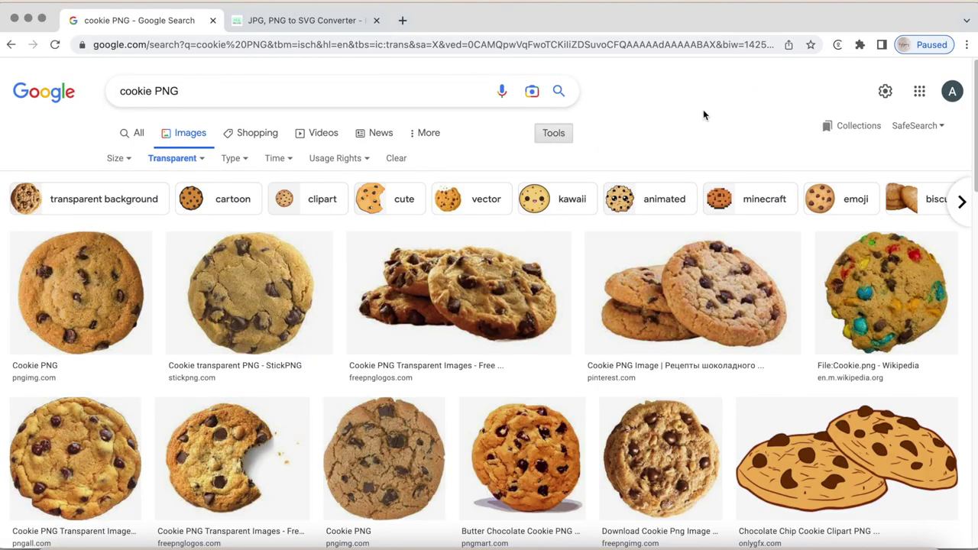
# Narrow the transparent results to cartoon cookies with the 'cartoon' suggestion
pyautogui.scroll(-1, 703, 115)
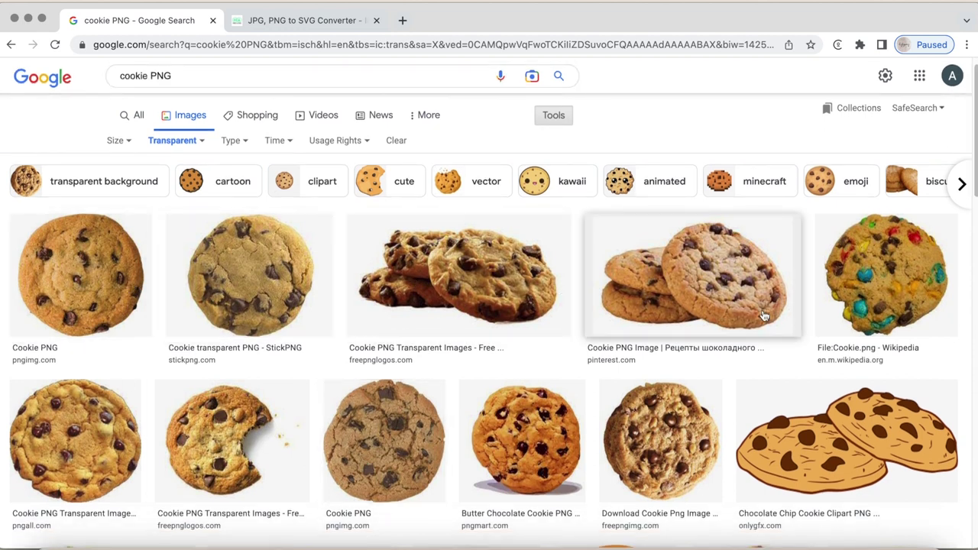
pyautogui.scroll(-4, 764, 315)
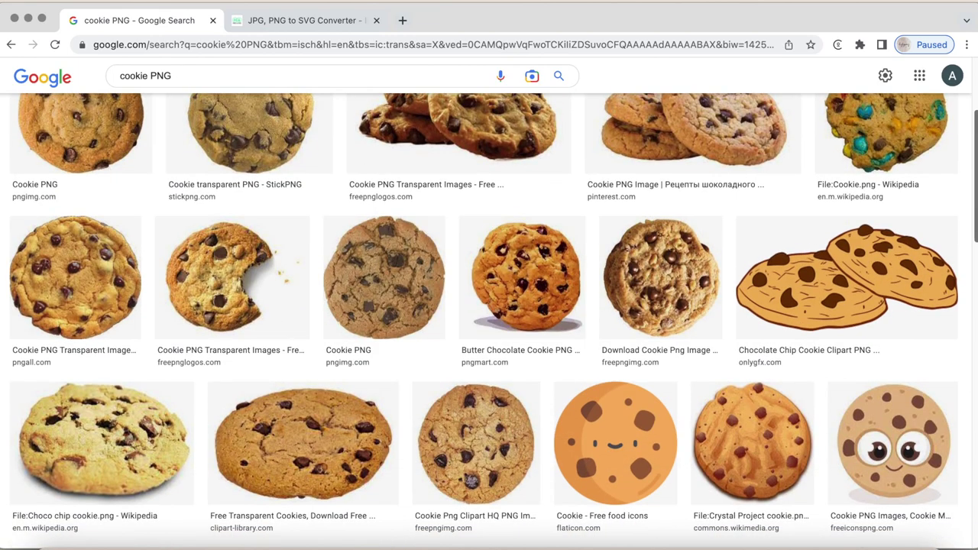
pyautogui.scroll(-2, 634, 344)
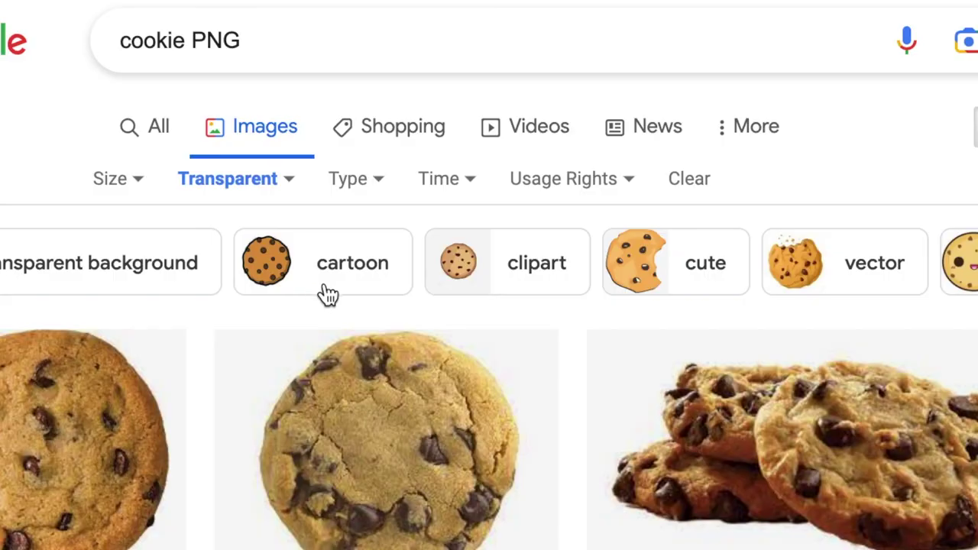
pyautogui.click(327, 293)
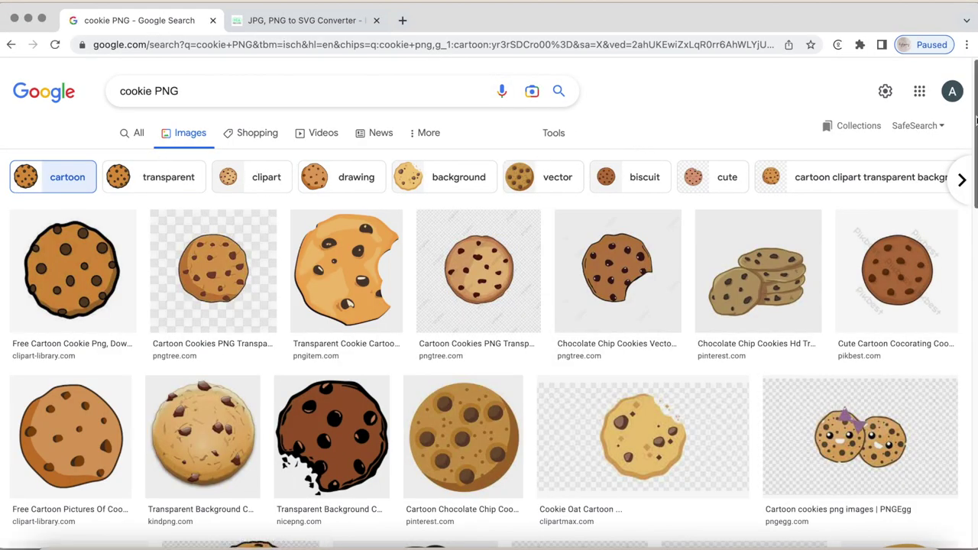
# Save the bitten dark brown cookie preview as 'cookie' and close the Google tab
pyautogui.scroll(-2, 975, 153)
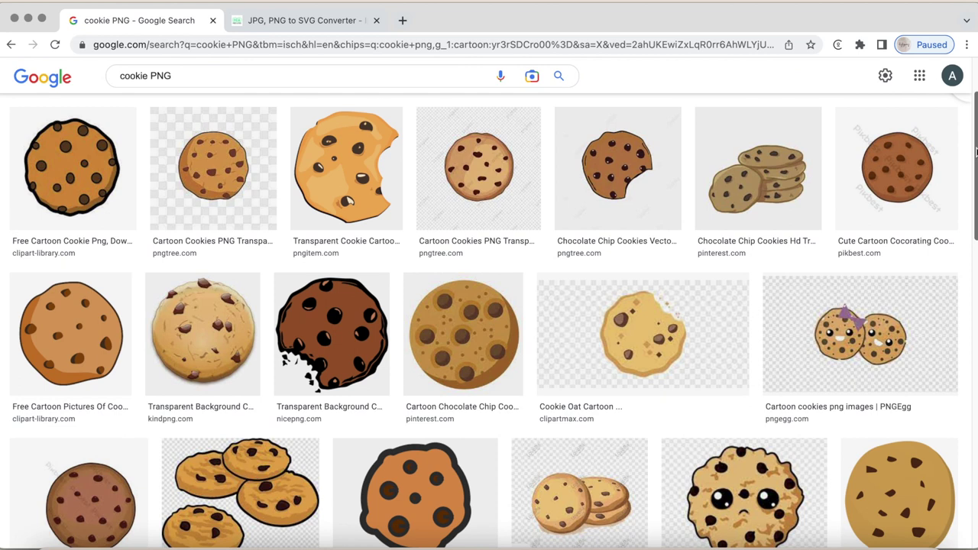
pyautogui.click(313, 340)
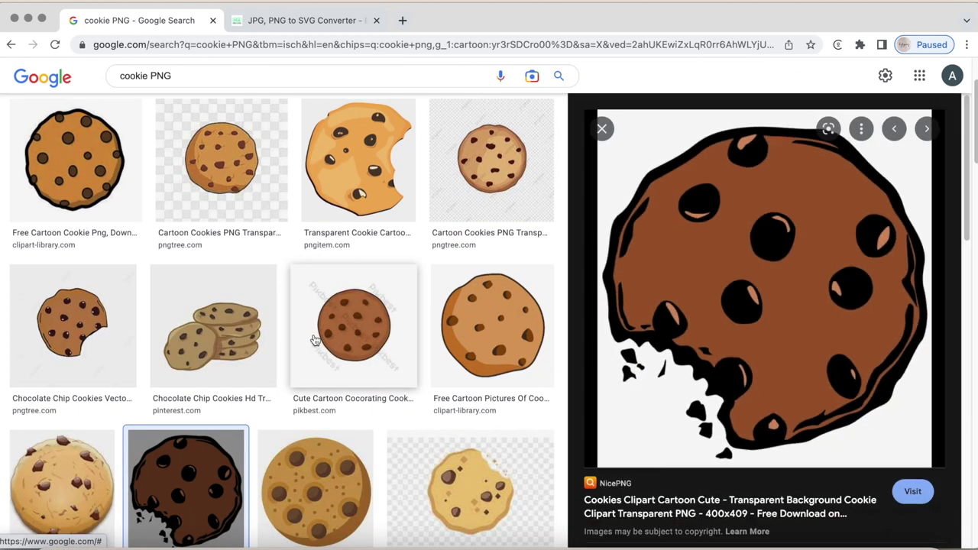
pyautogui.rightClick(800, 204)
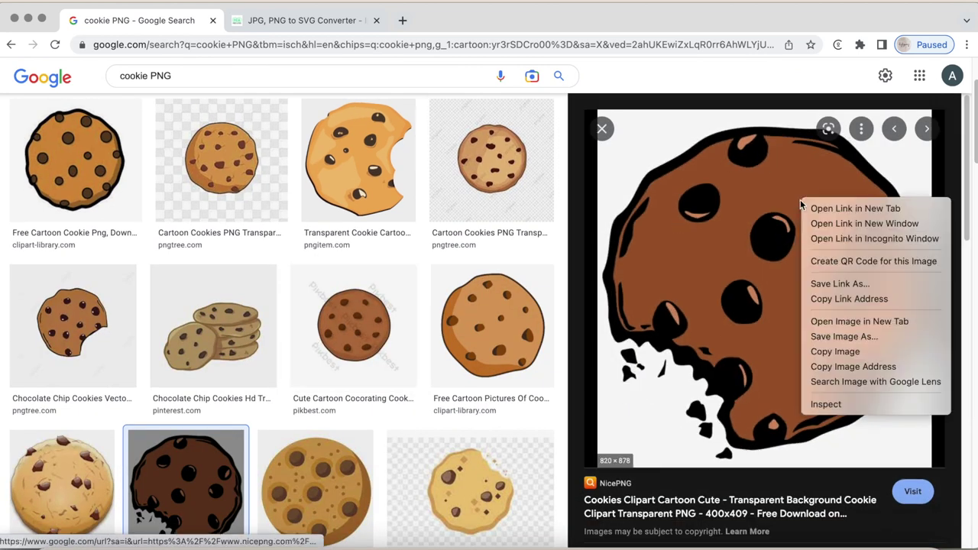
pyautogui.click(868, 340)
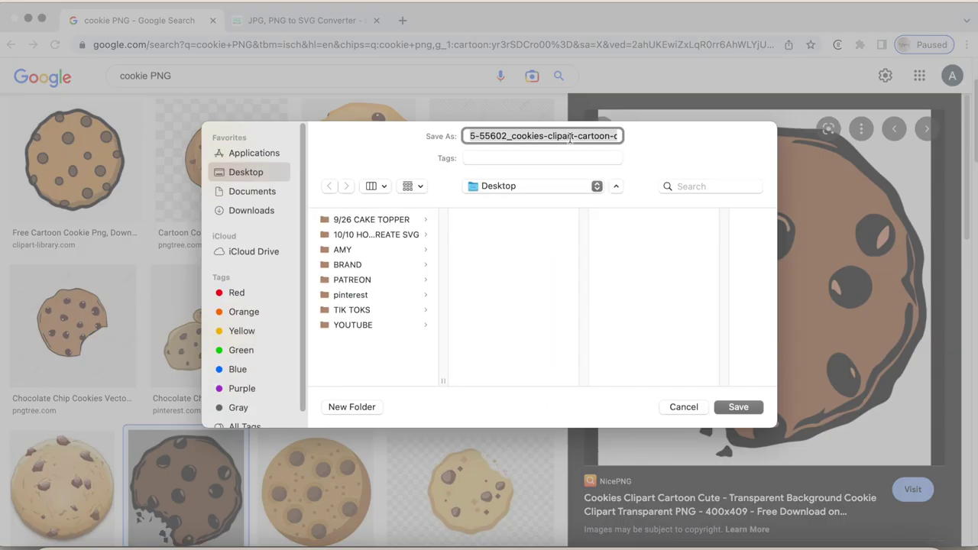
pyautogui.write('cookie')
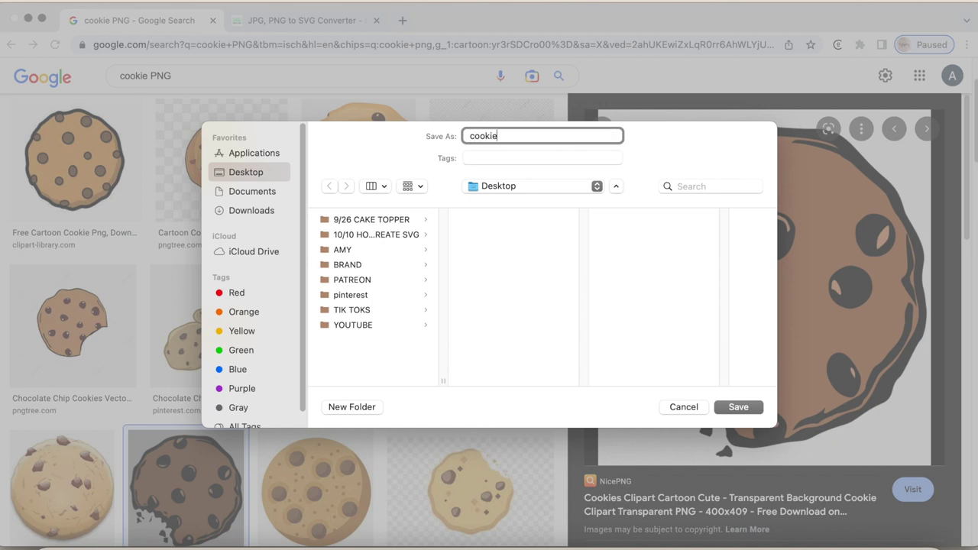
pyautogui.press('Return')
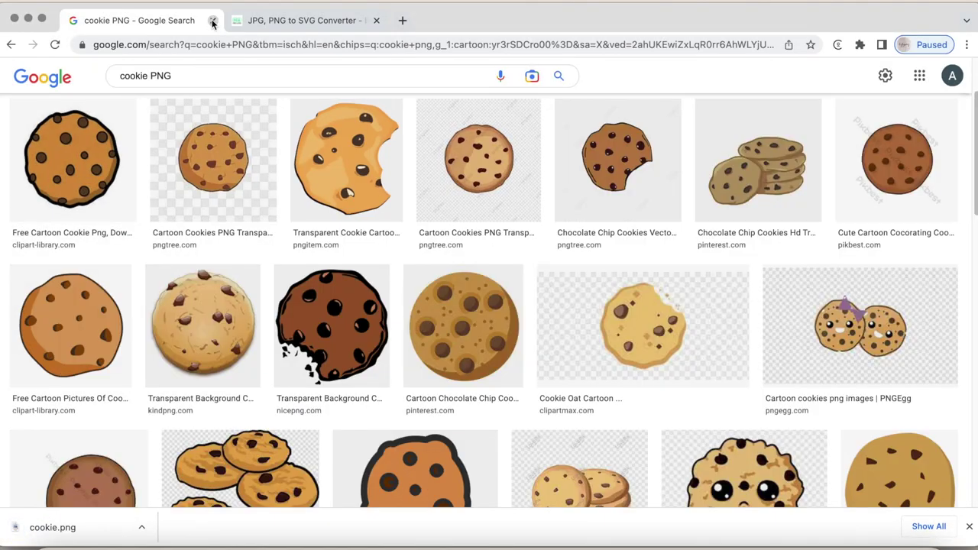
pyautogui.click(212, 19)
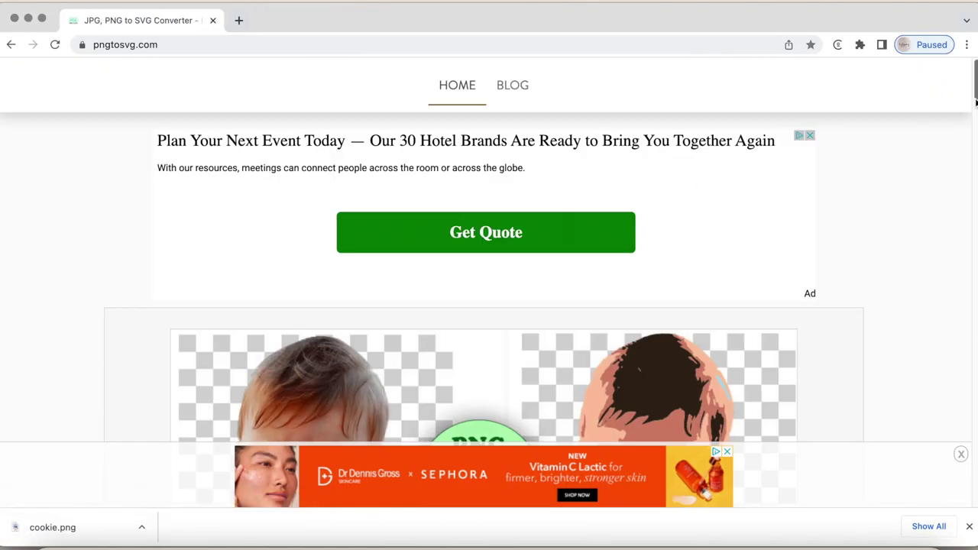
# Upload cookie.png from the Desktop into pngtosvg.com's Image to Vector converter
pyautogui.moveTo(975, 84); pyautogui.dragTo(975, 200)
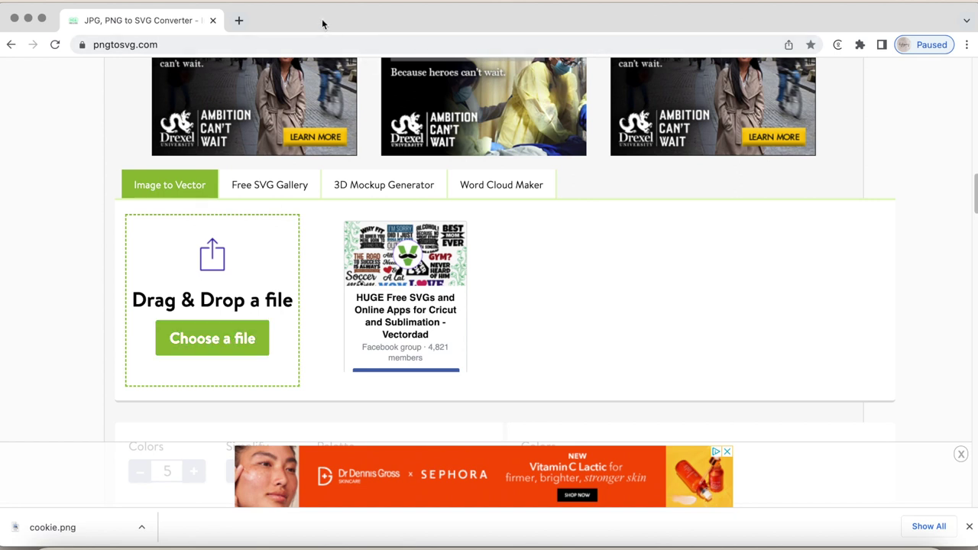
pyautogui.moveTo(757, 22); pyautogui.dragTo(589, 31)
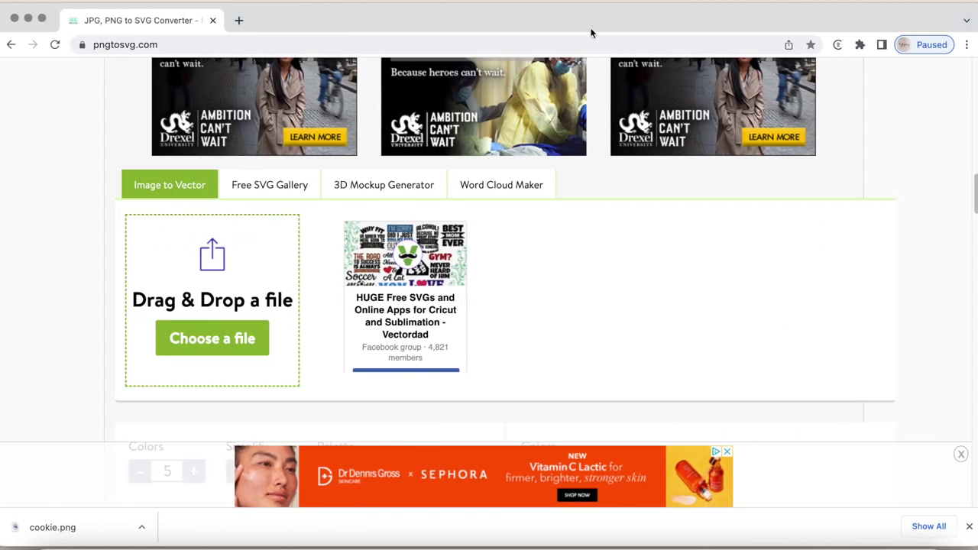
pyautogui.click(213, 339)
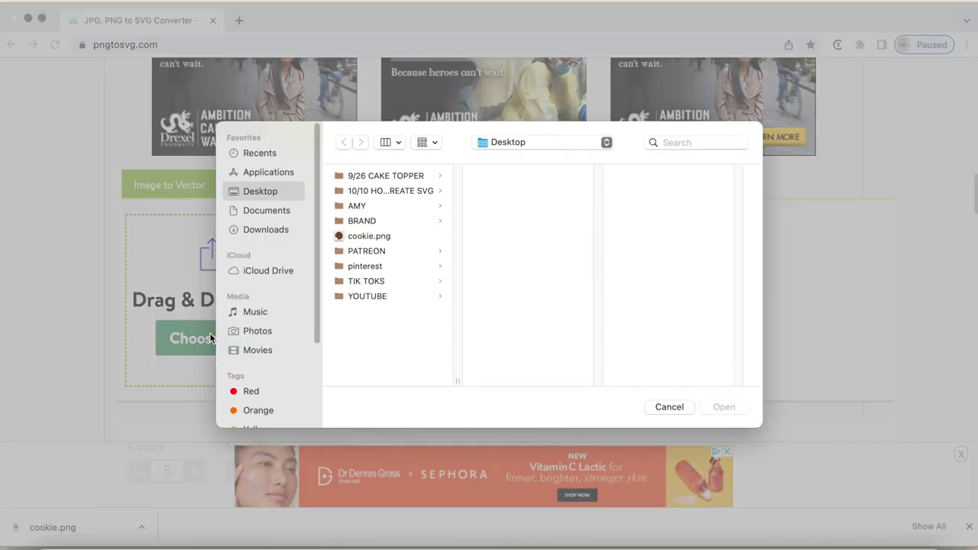
pyautogui.click(396, 237)
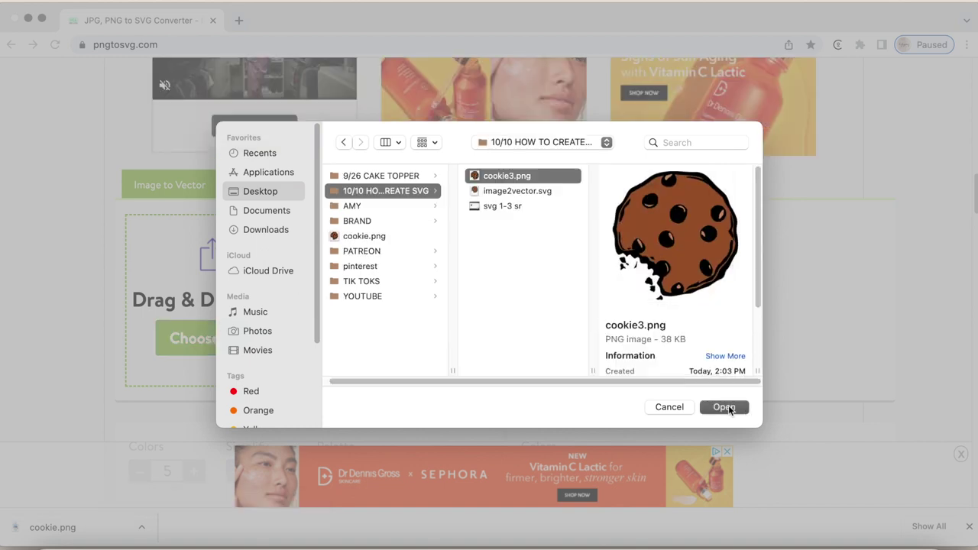
pyautogui.click(724, 406)
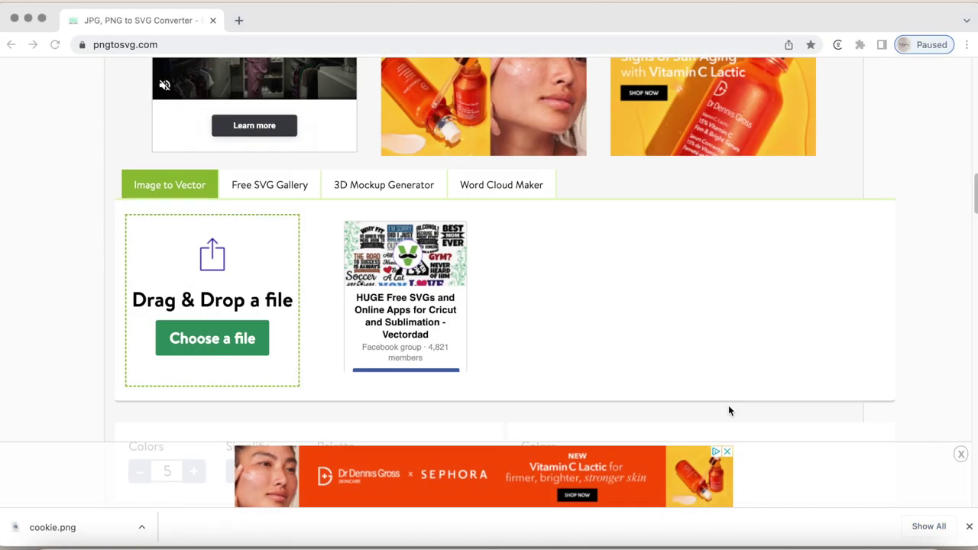
pyautogui.scroll(-5, 728, 405)
pyautogui.scroll(-3, 501, 207)
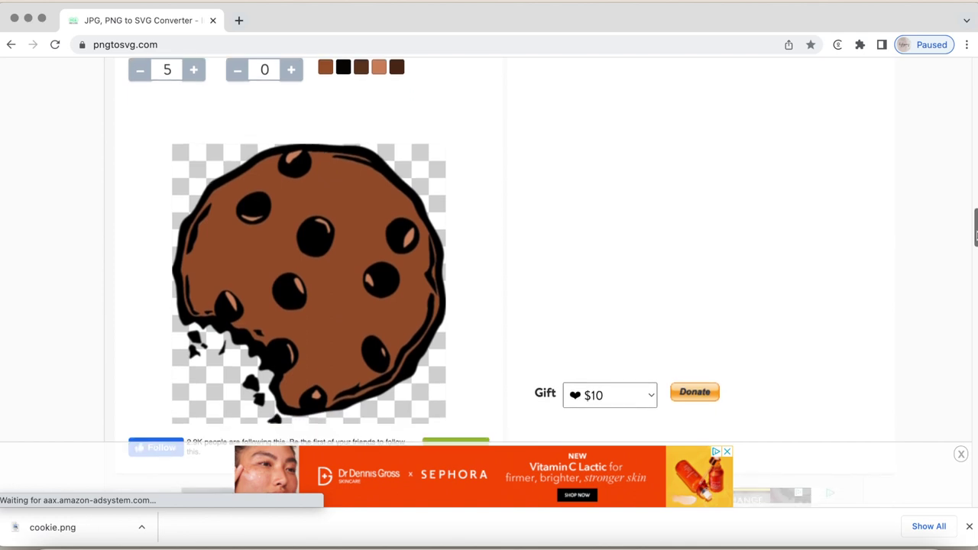
# Drop the colour count to 3 and sample brown, black and light peach into the palette
pyautogui.scroll(3, 503, 207)
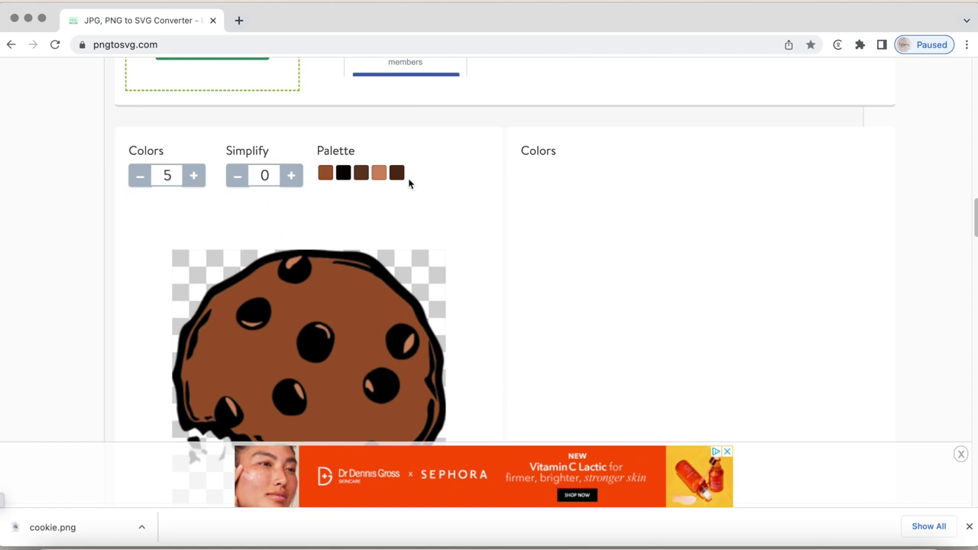
pyautogui.moveTo(976, 221); pyautogui.dragTo(976, 230)
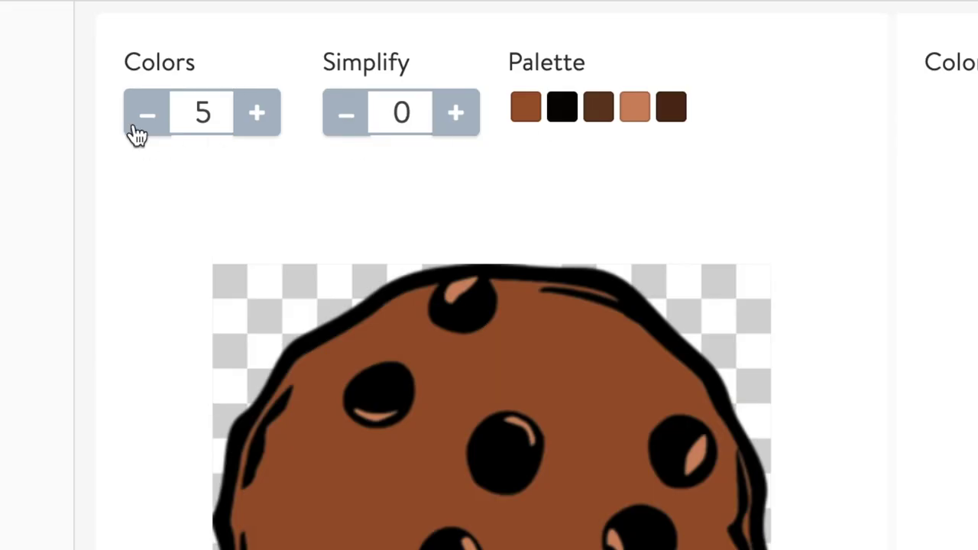
pyautogui.click(145, 114)
pyautogui.click(148, 115)
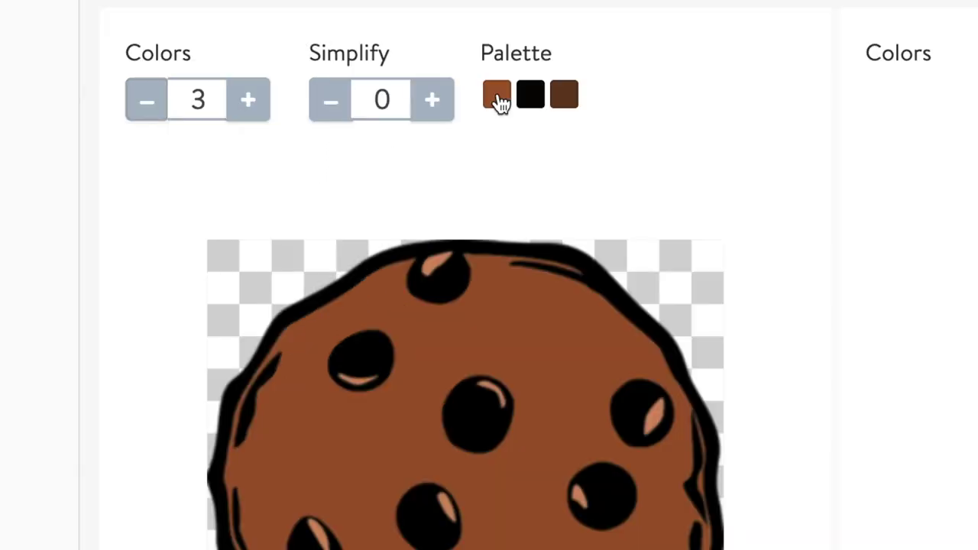
pyautogui.click(498, 101)
pyautogui.click(530, 97)
pyautogui.click(567, 101)
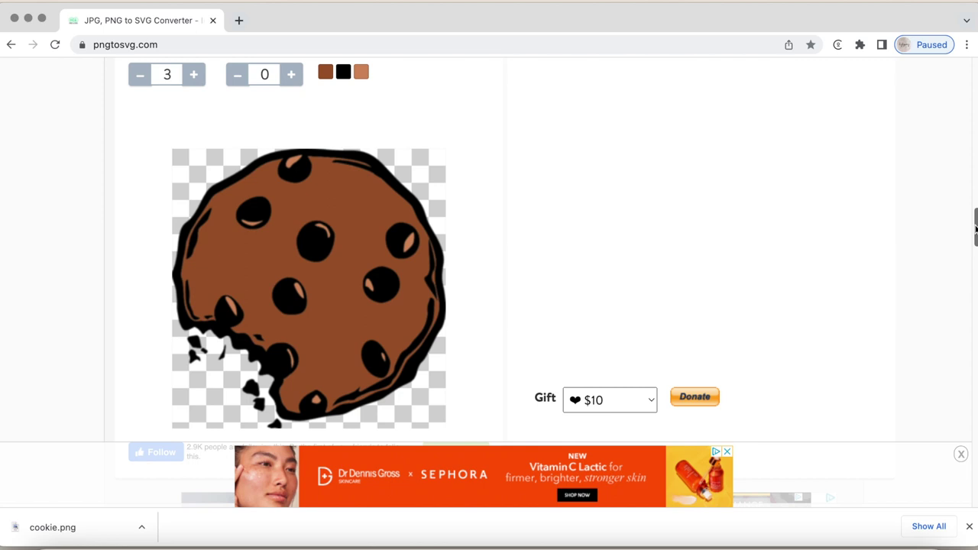
pyautogui.scroll(-2, 975, 229)
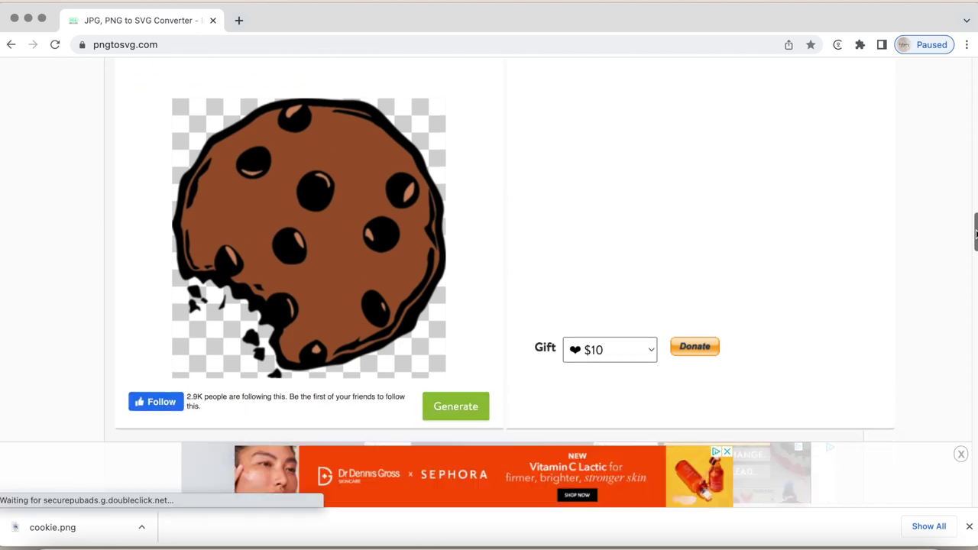
# Generate the three-colour cookie vector
pyautogui.click(459, 407)
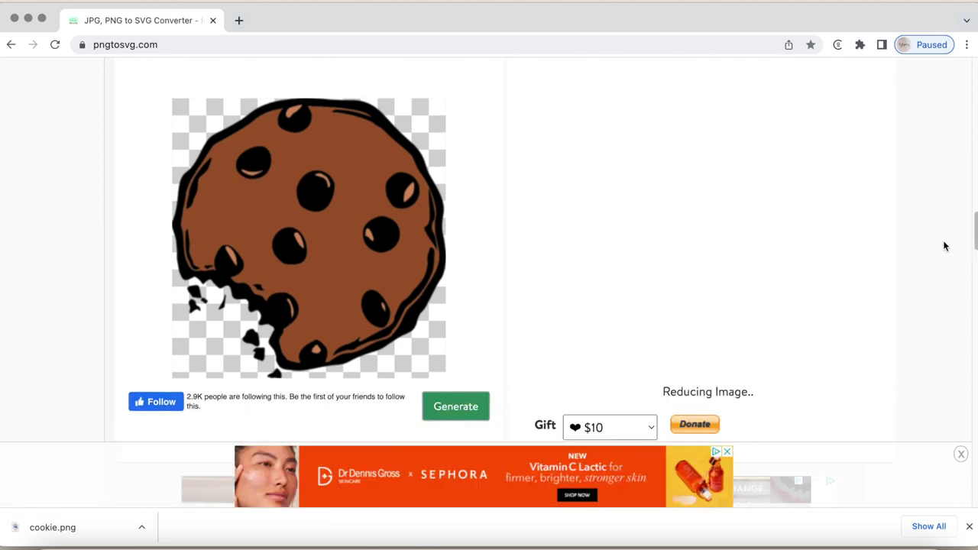
pyautogui.scroll(-2, 975, 221)
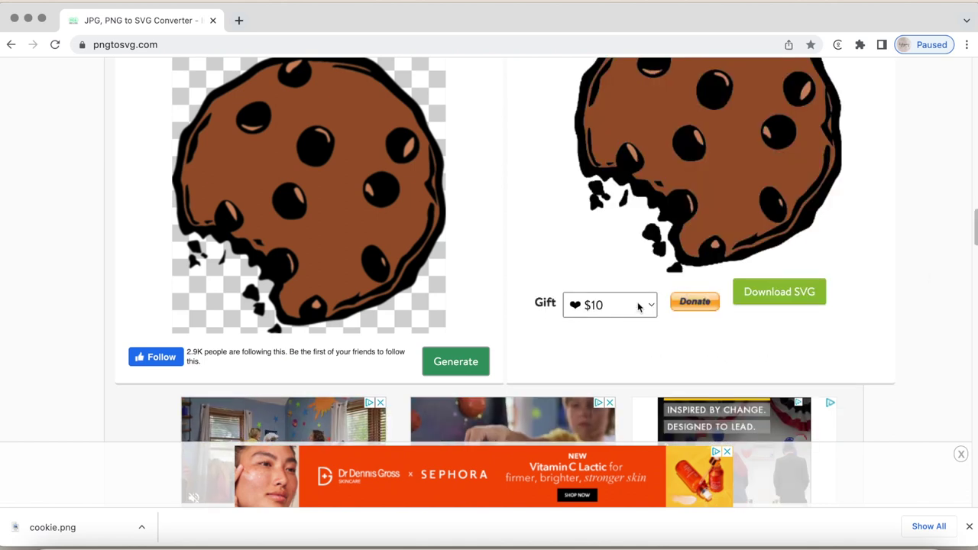
pyautogui.scroll(4, 974, 214)
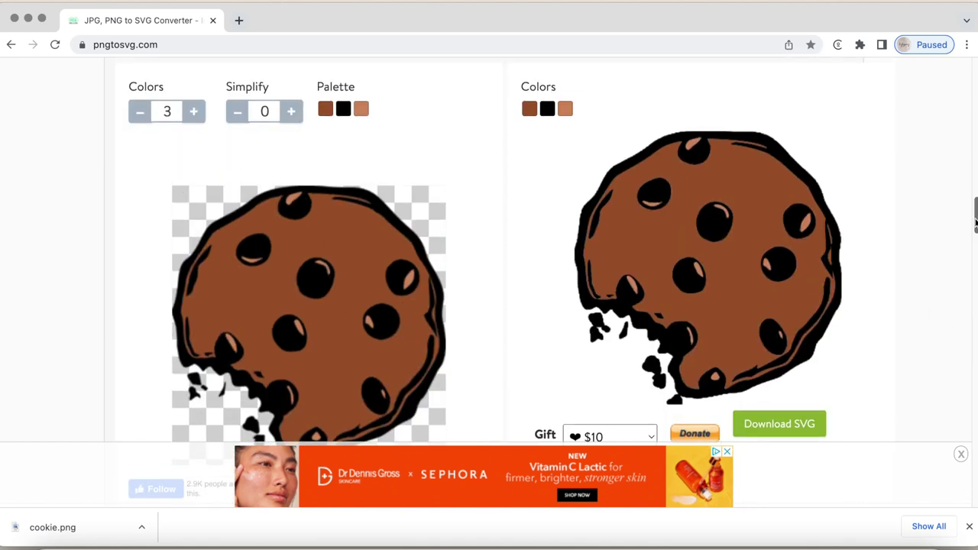
pyautogui.scroll(-1, 975, 217)
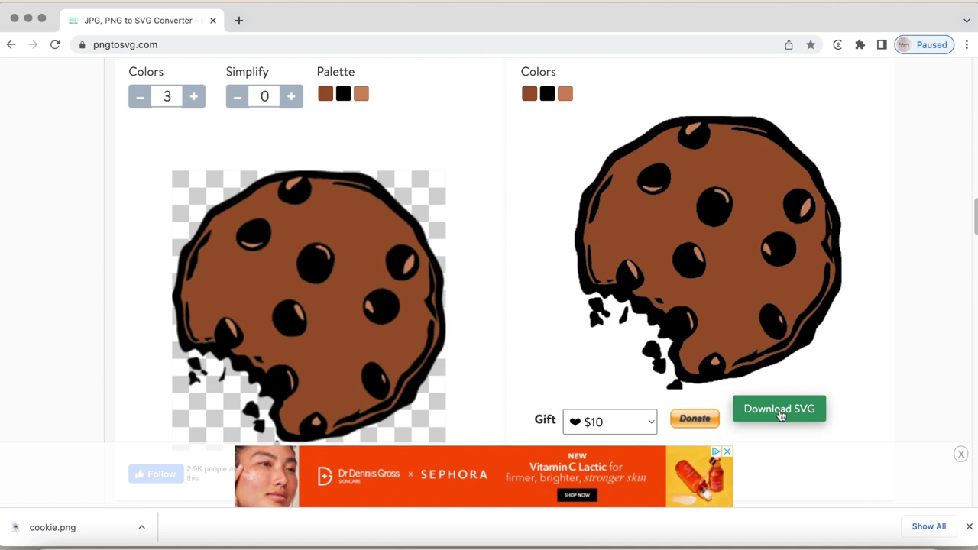
# Download the SVG and drag image2vector.svg onto the desktop
pyautogui.click(780, 413)
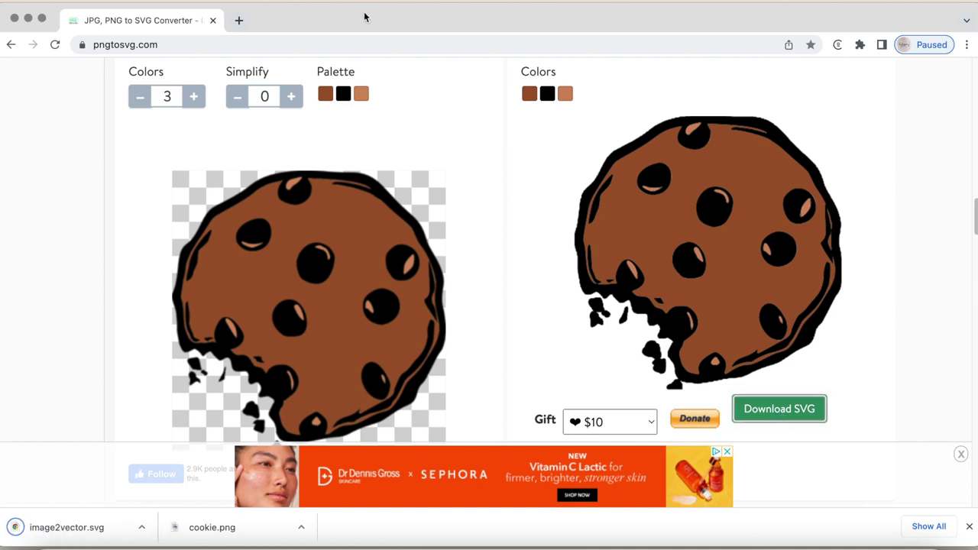
pyautogui.moveTo(365, 17); pyautogui.dragTo(648, 17)
pyautogui.moveTo(351, 527); pyautogui.dragTo(130, 273)
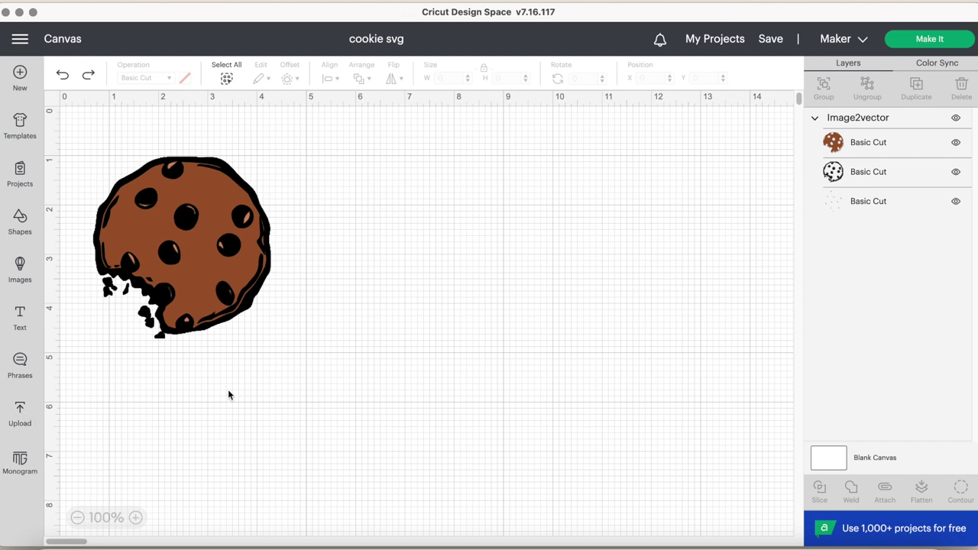
# Upload image2vector.svg into Design Space as a cut image
pyautogui.click(20, 414)
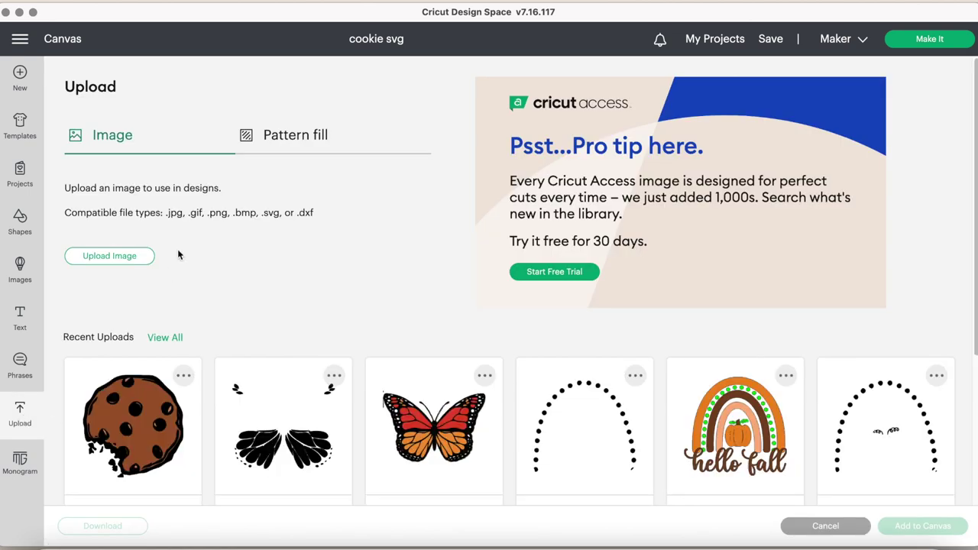
pyautogui.click(119, 257)
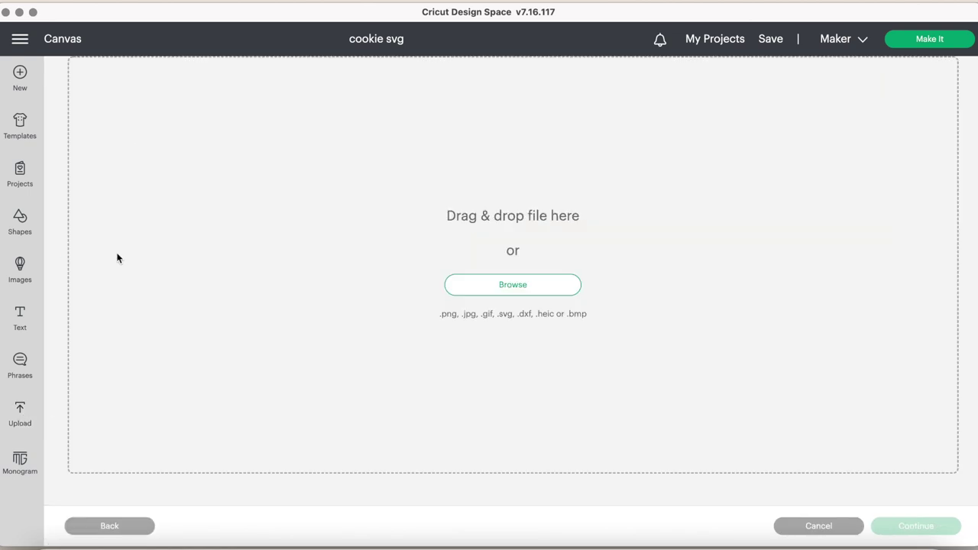
pyautogui.click(528, 287)
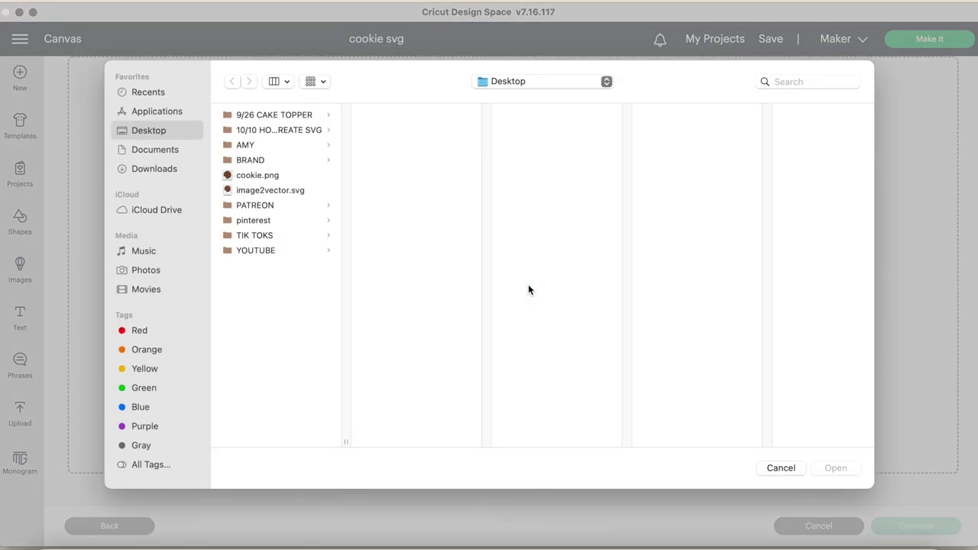
pyautogui.click(289, 190)
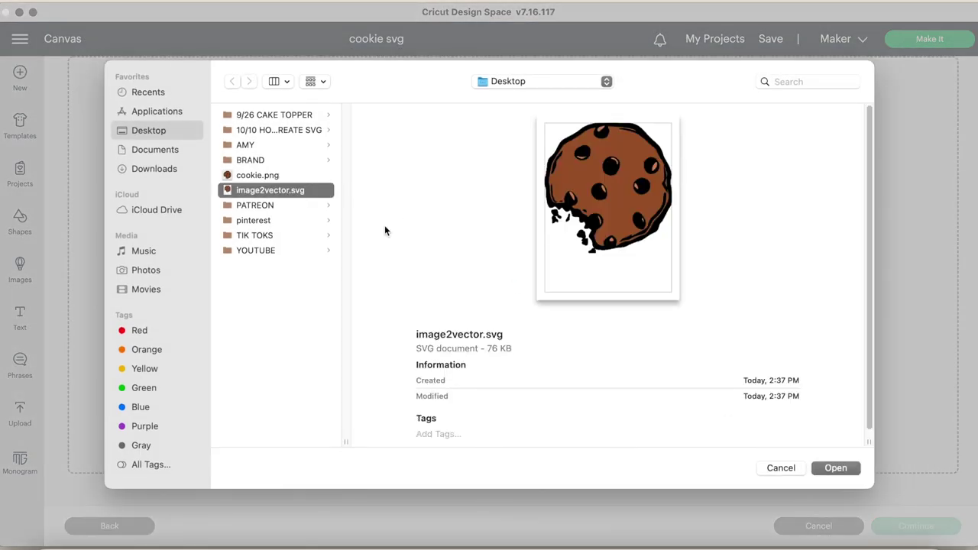
pyautogui.click(835, 469)
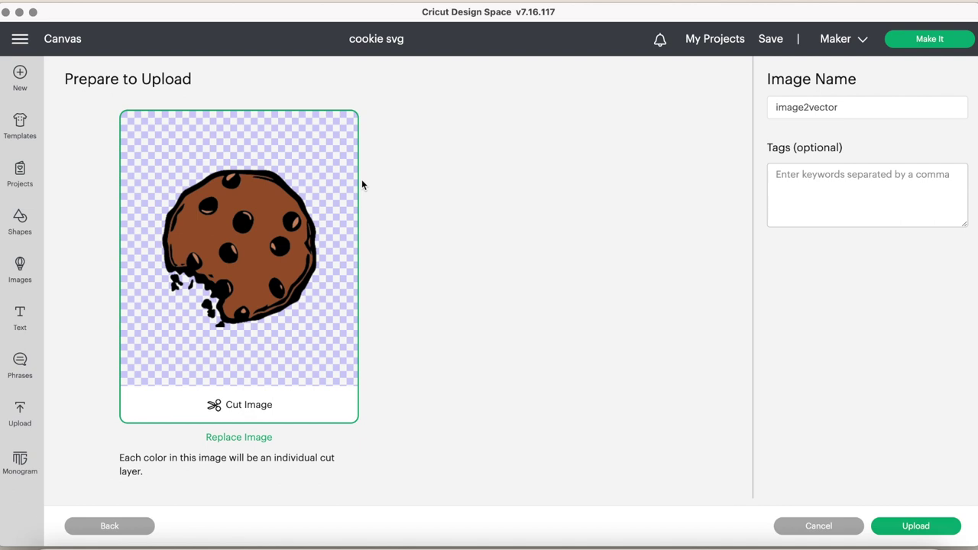
pyautogui.click(920, 527)
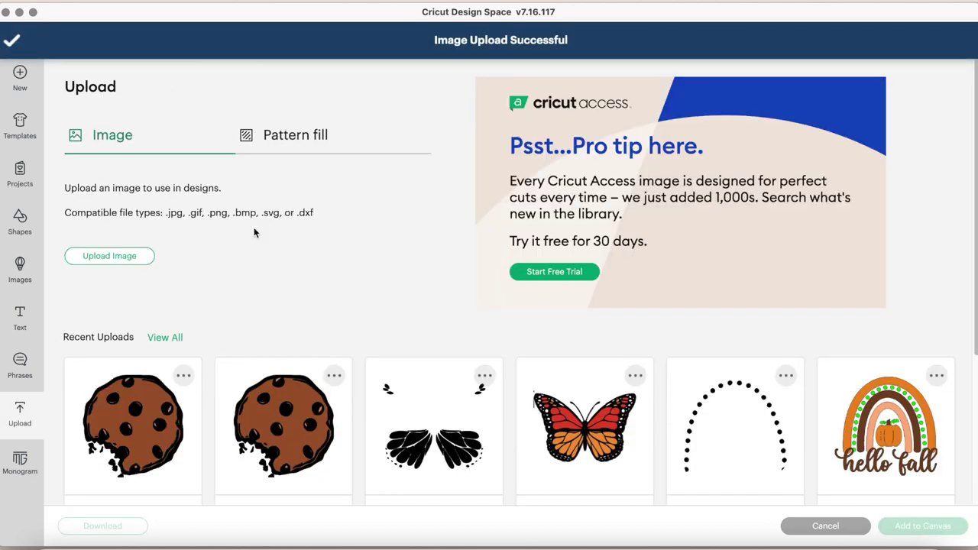
# Delete the extra cookie copy, move the remaining one to the top left, and start another upload
pyautogui.scroll(-2, 230, 373)
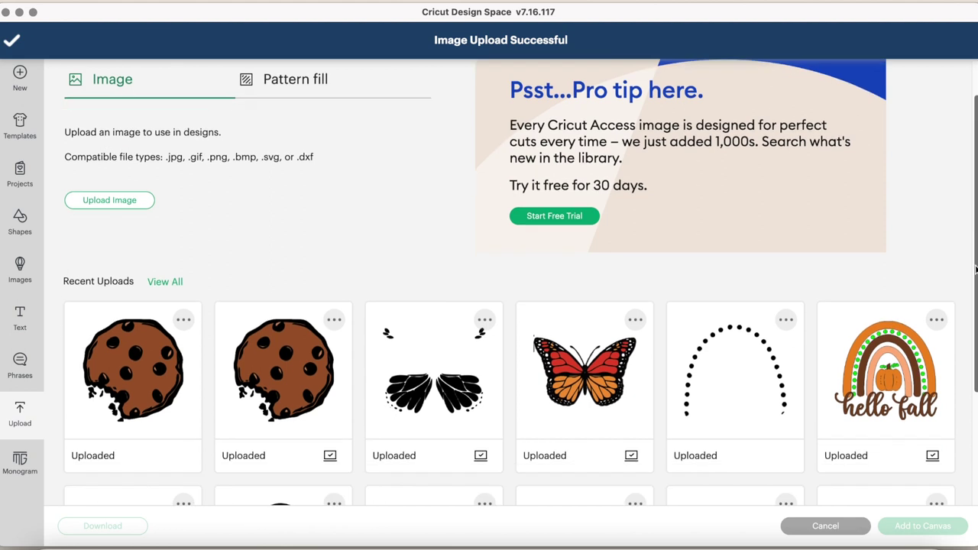
pyautogui.click(148, 366)
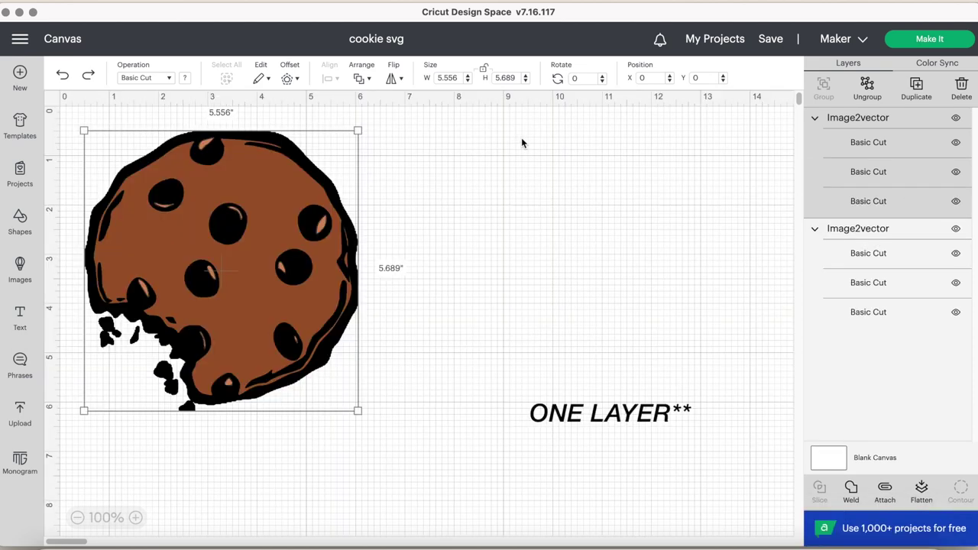
pyautogui.press('Delete')
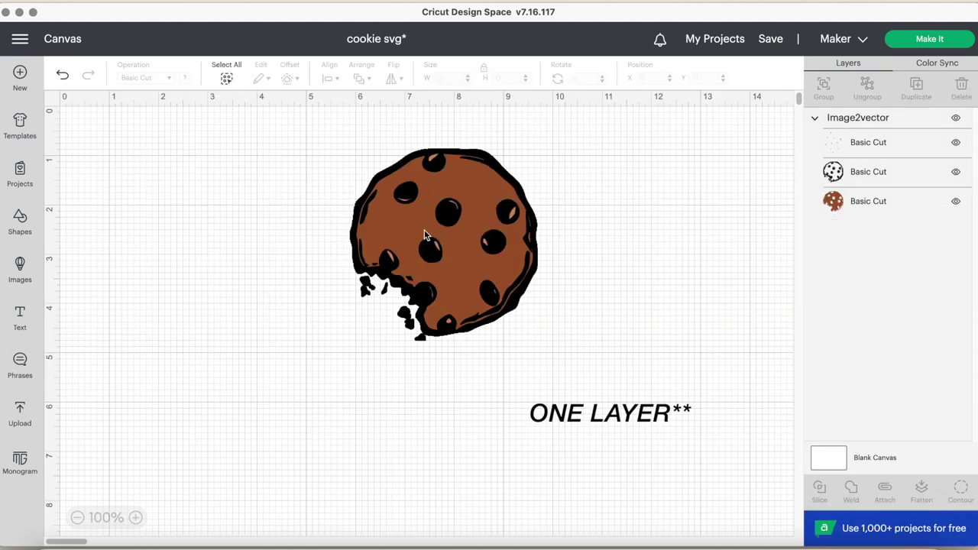
pyautogui.moveTo(426, 234); pyautogui.dragTo(218, 230)
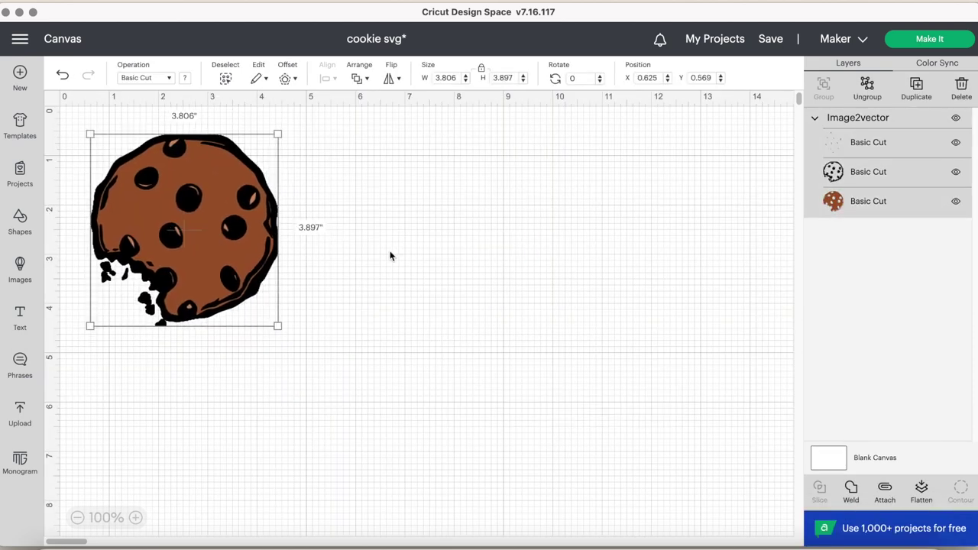
pyautogui.click(408, 268)
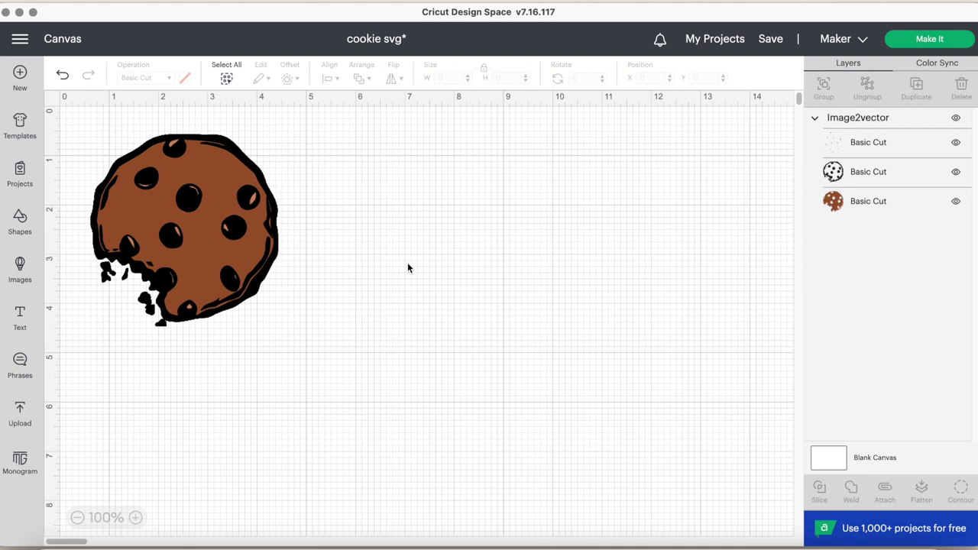
pyautogui.click(21, 414)
pyautogui.click(128, 257)
# Upload cookie.png as a complex image without background edits, saved as Print Then Cut 'cookie'
pyautogui.click(520, 285)
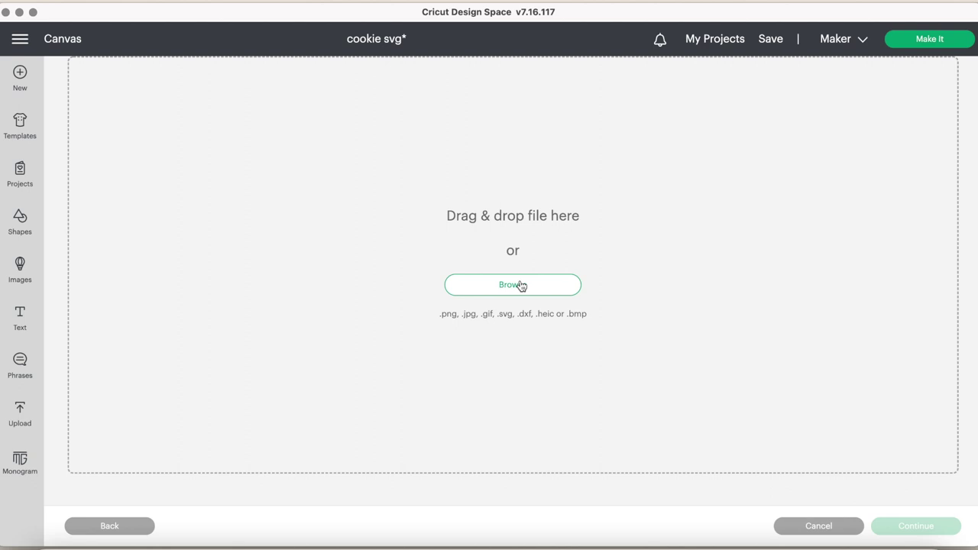
pyautogui.click(298, 175)
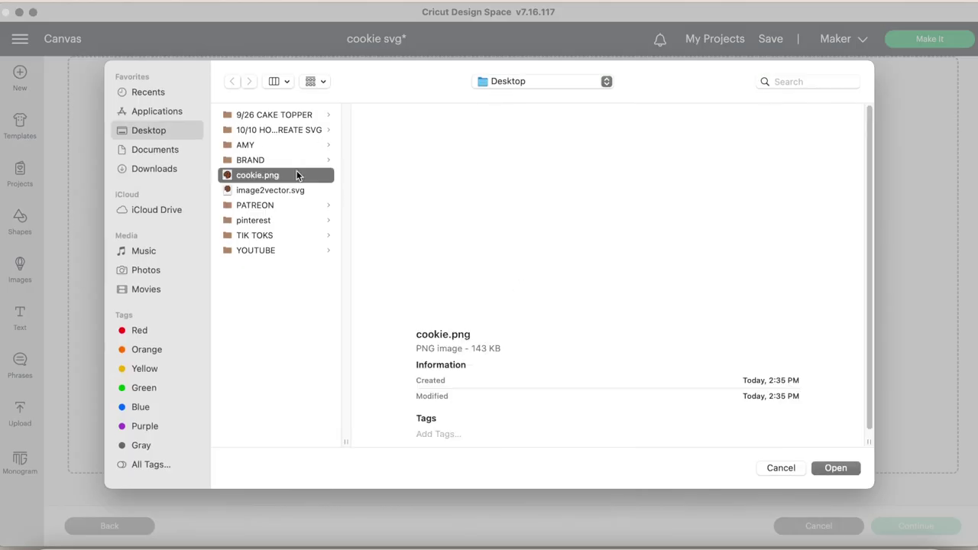
pyautogui.click(843, 469)
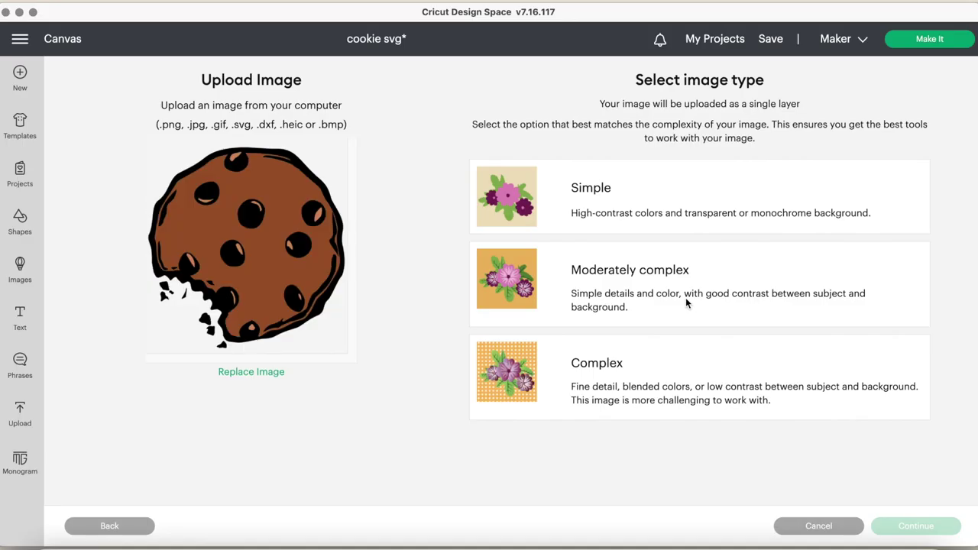
pyautogui.click(685, 374)
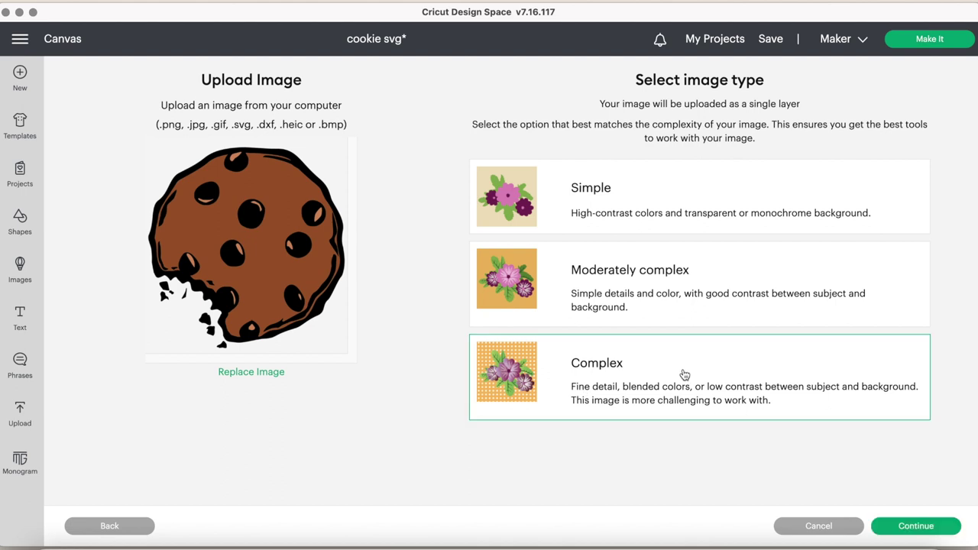
pyautogui.click(926, 532)
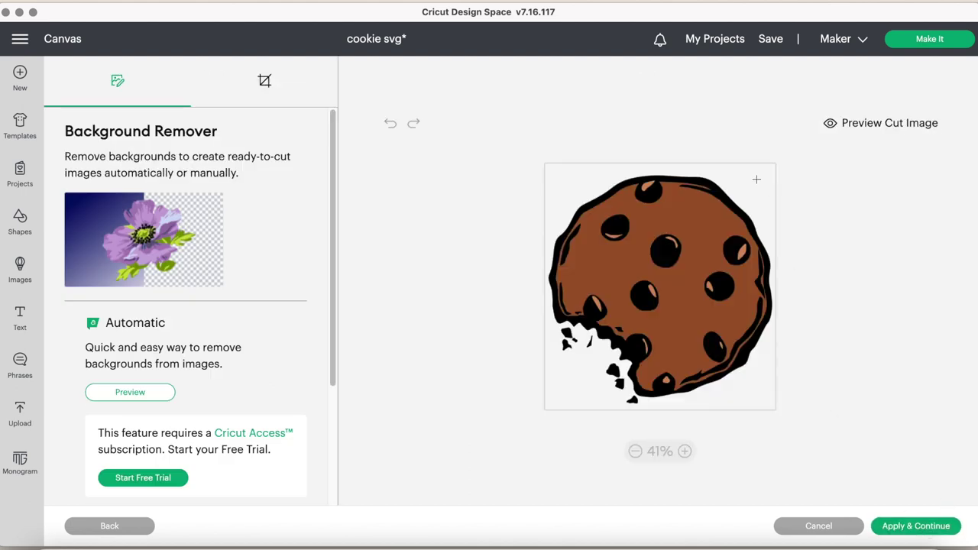
pyautogui.click(906, 527)
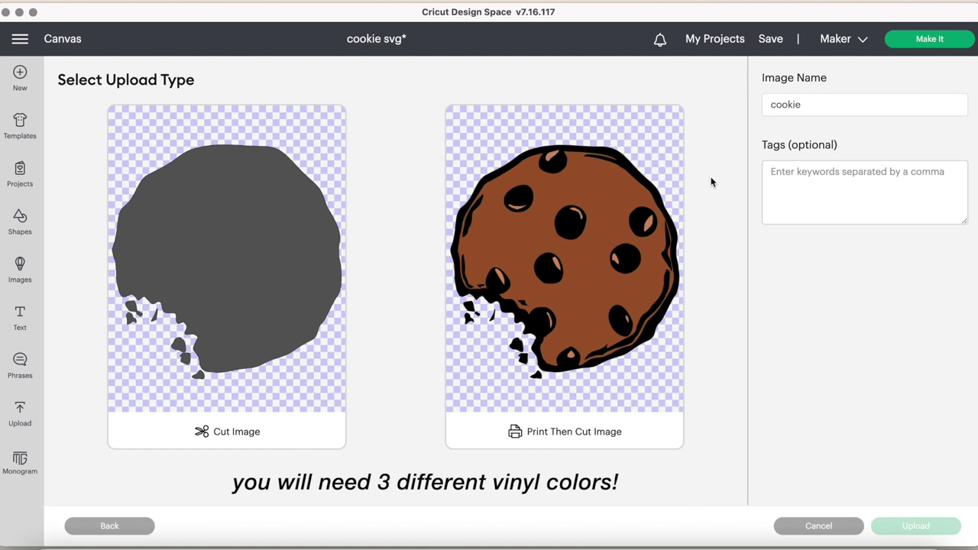
pyautogui.click(611, 299)
pyautogui.click(931, 527)
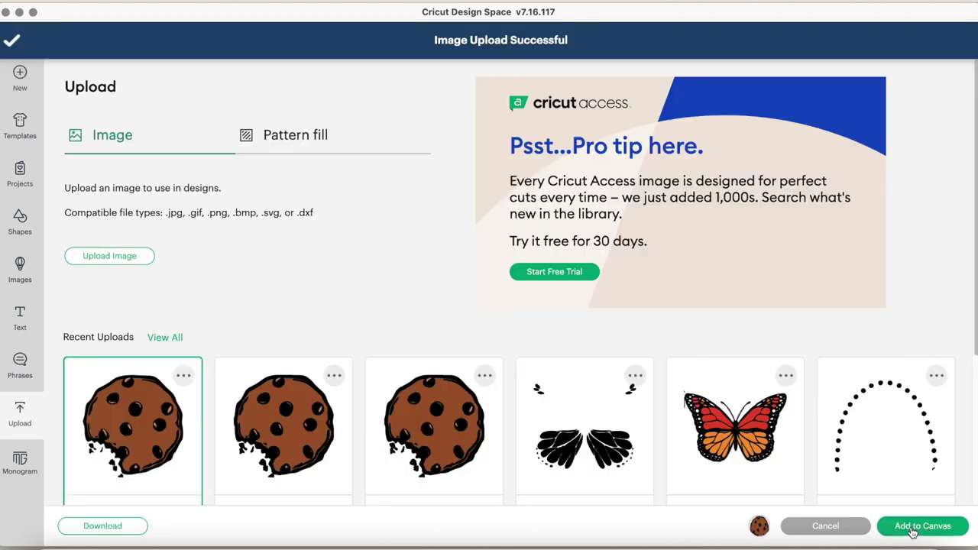
pyautogui.click(911, 527)
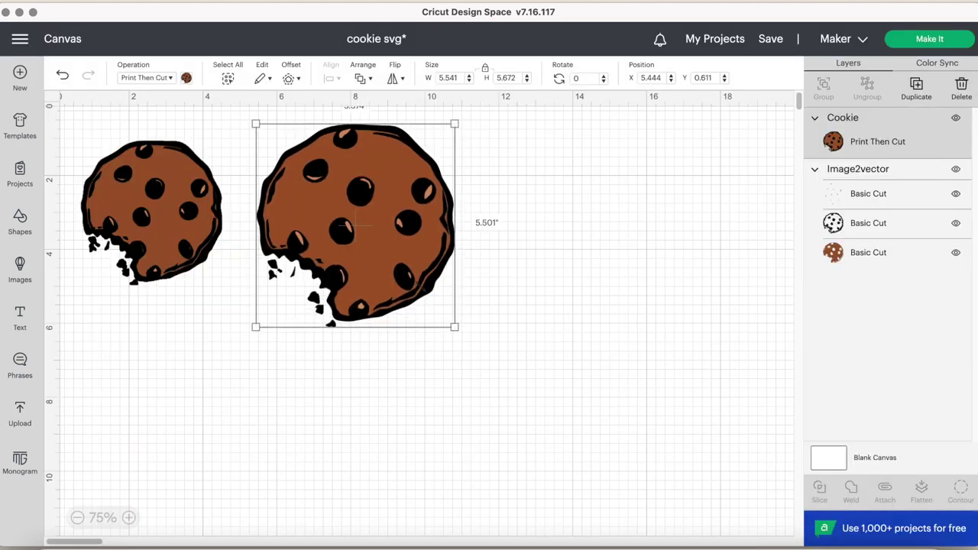
# Resize the Print Then Cut cookie to about 4.319 x 4.421 and nudge it lower to align
pyautogui.moveTo(454, 327); pyautogui.dragTo(414, 288)
pyautogui.click(899, 176)
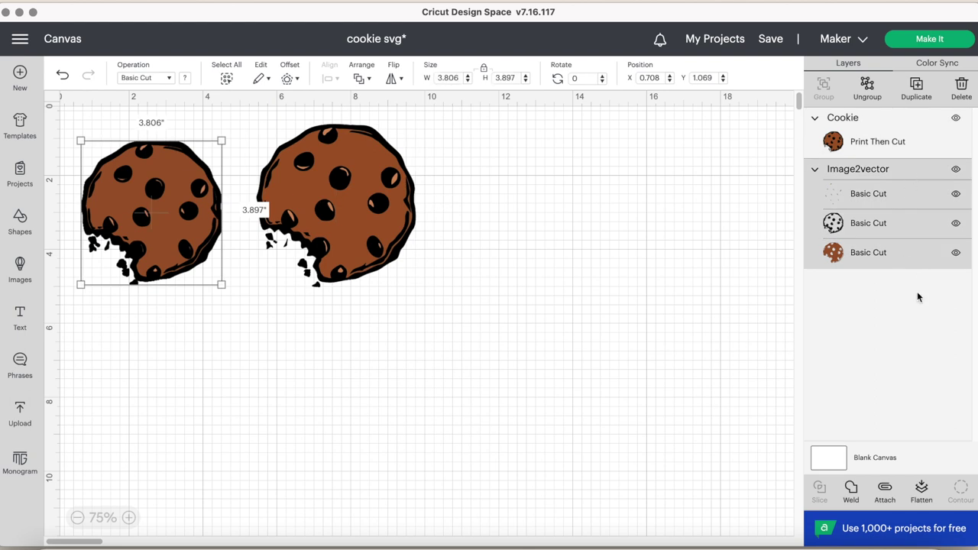
pyautogui.click(890, 138)
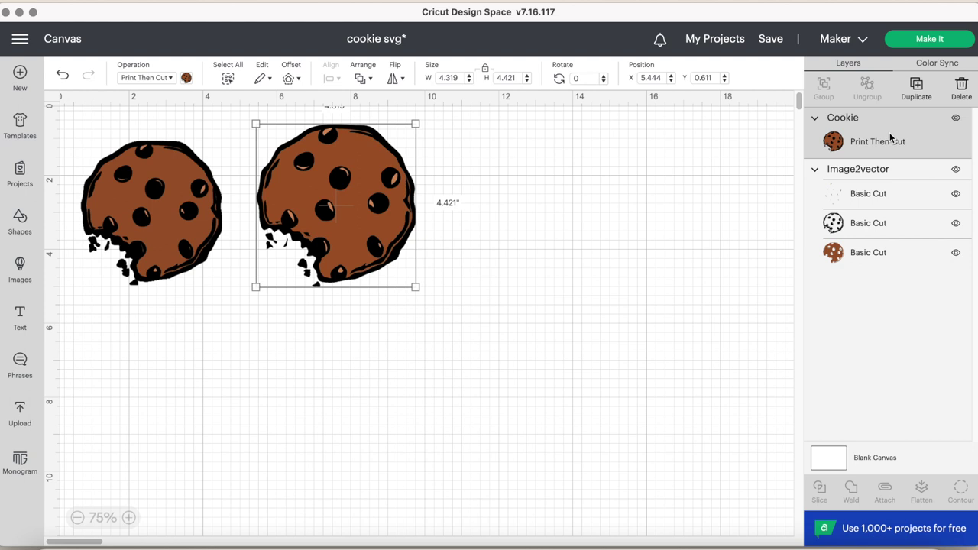
pyautogui.moveTo(355, 191); pyautogui.dragTo(356, 202)
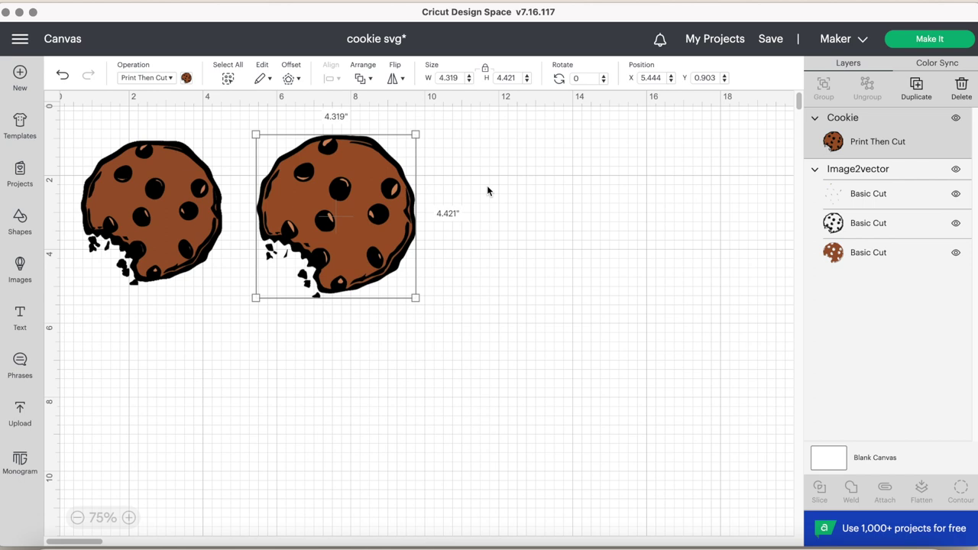
pyautogui.click(540, 195)
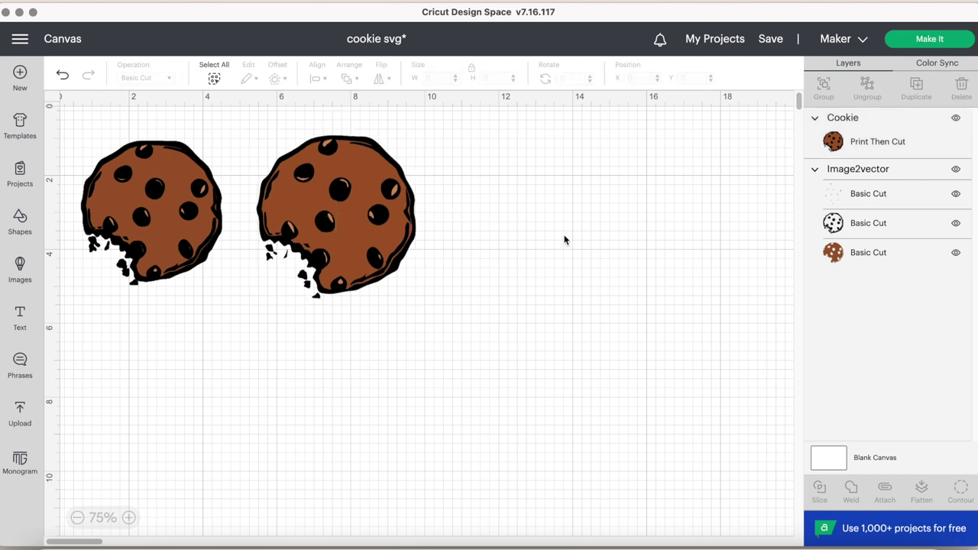
pyautogui.click(388, 221)
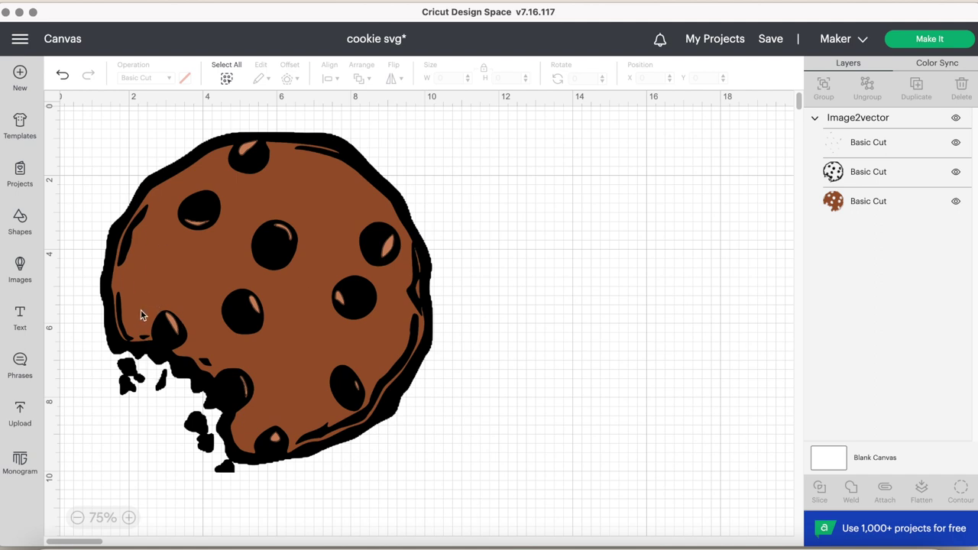
# With Contour on the black outline layer, hide the small sliver pieces near the bite
pyautogui.click(883, 180)
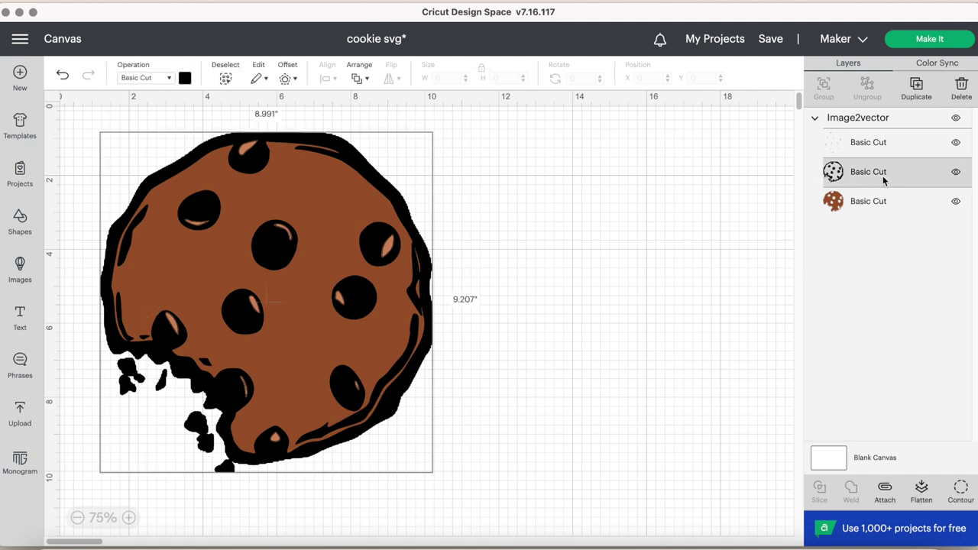
pyautogui.click(961, 493)
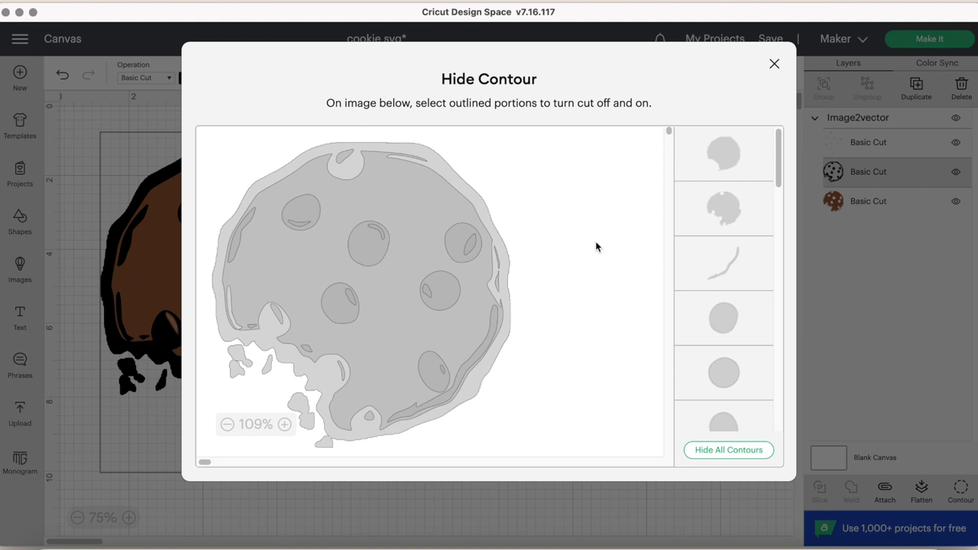
pyautogui.click(276, 255)
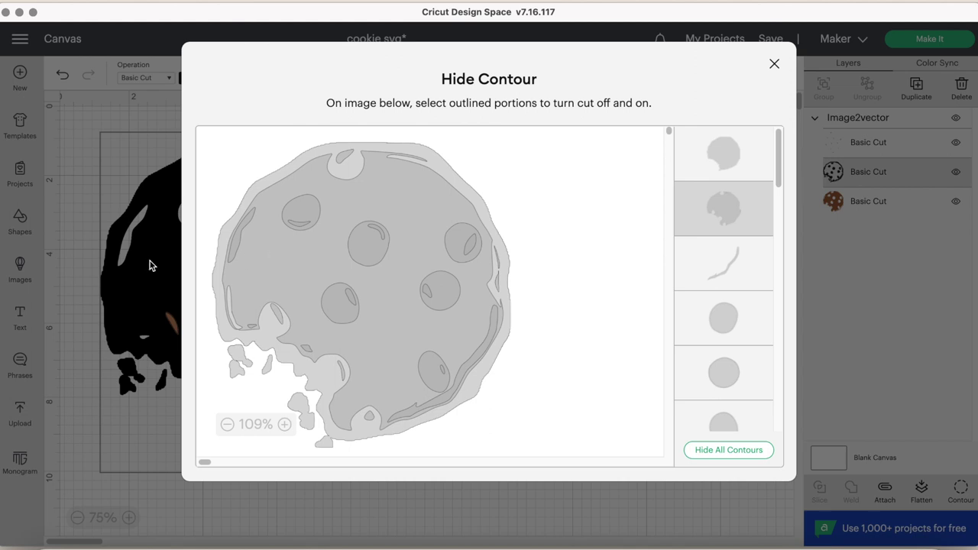
pyautogui.click(280, 265)
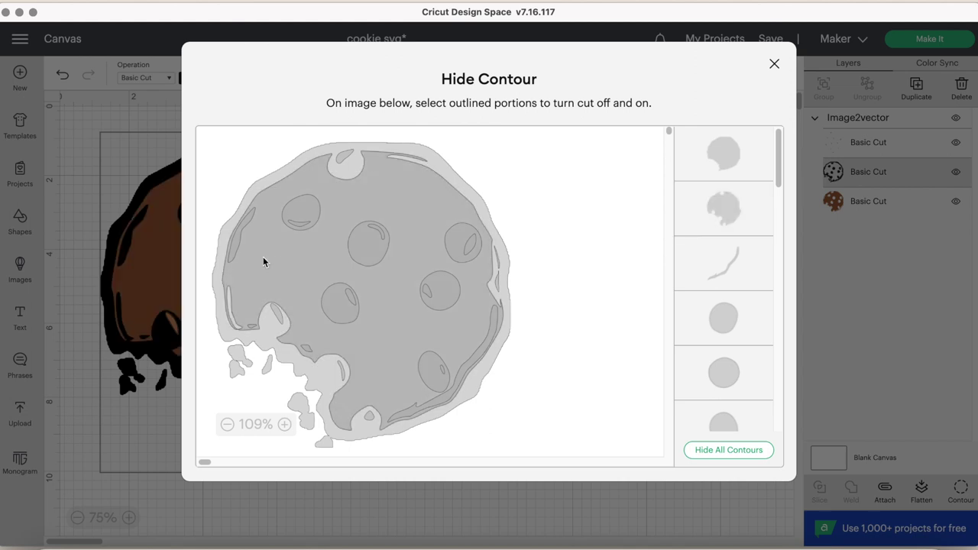
pyautogui.click(230, 307)
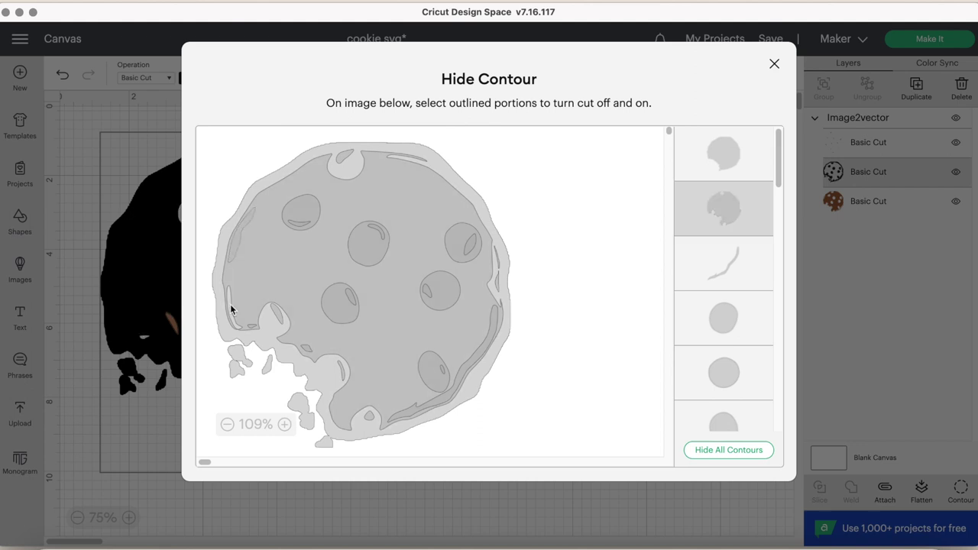
pyautogui.click(229, 297)
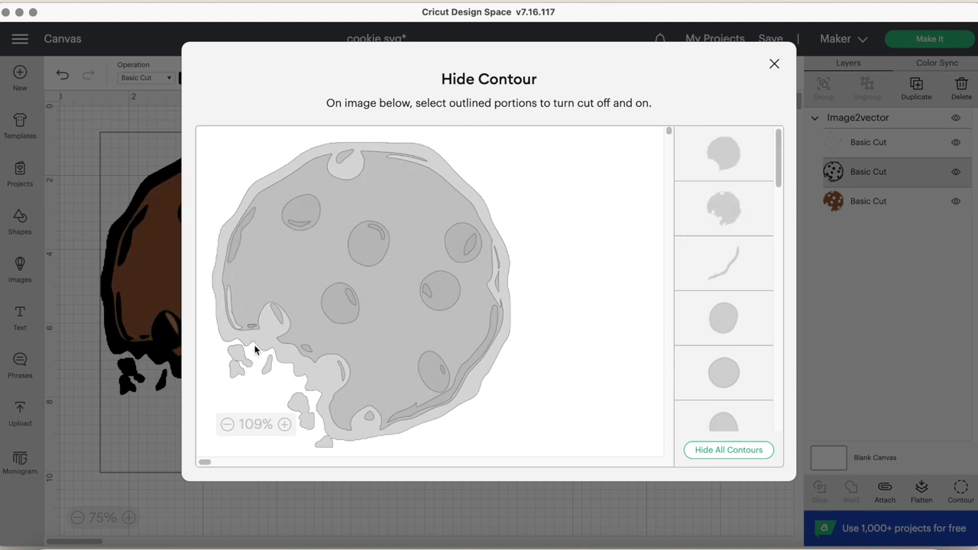
pyautogui.click(224, 315)
pyautogui.click(224, 314)
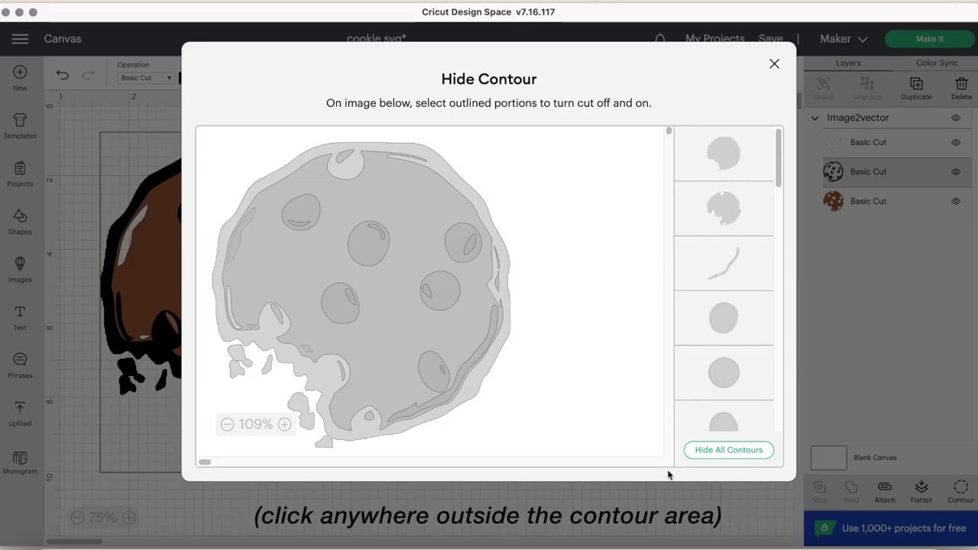
pyautogui.click(658, 500)
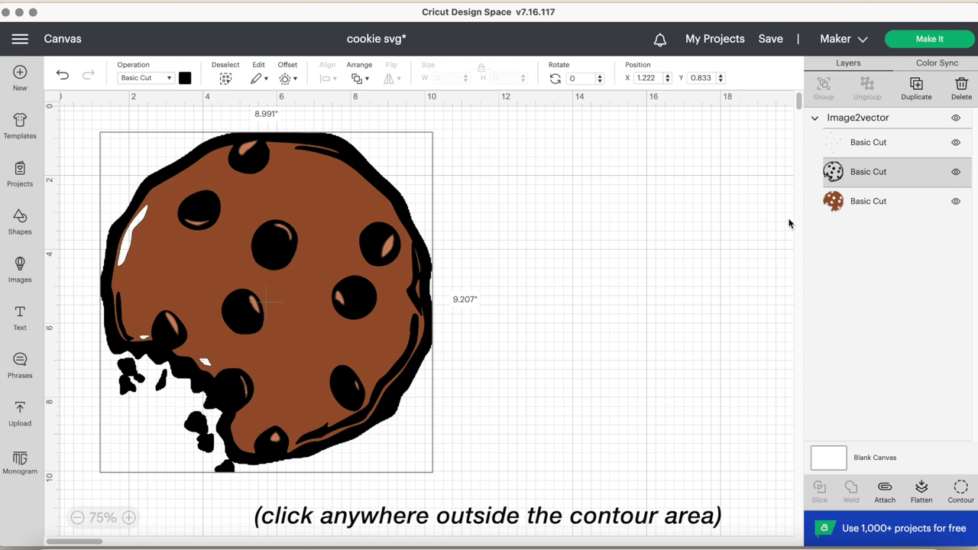
# Hide the brown sliver at the left edge of the cookie's brown layer using Contour
pyautogui.click(875, 205)
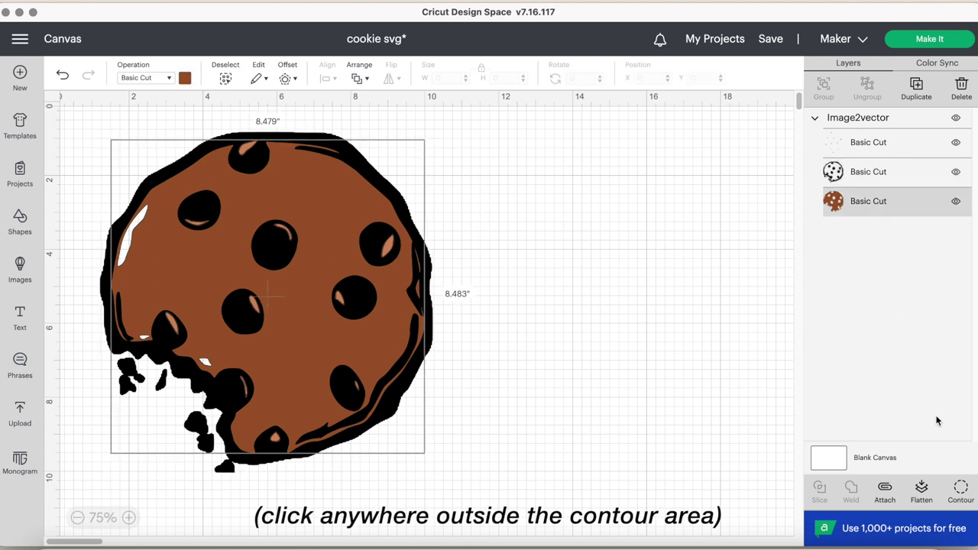
pyautogui.click(961, 490)
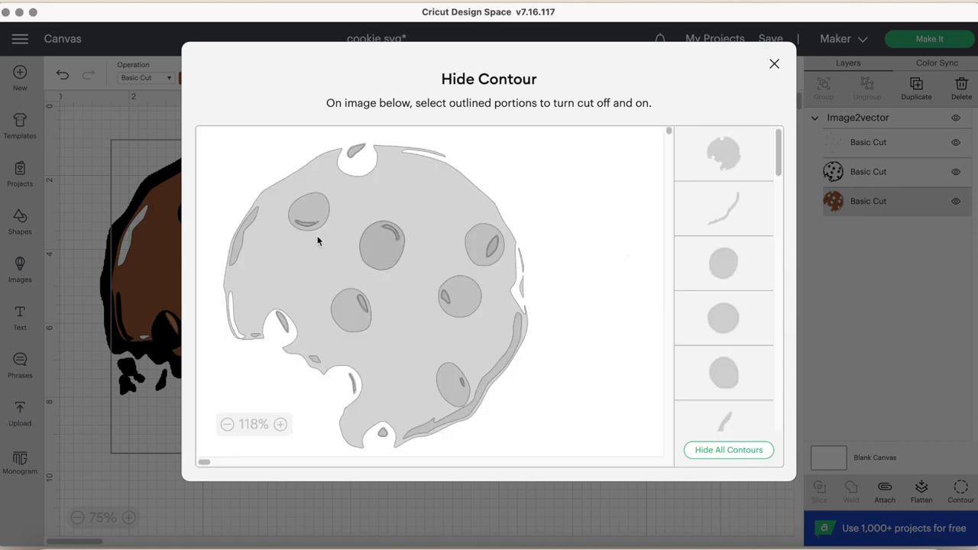
pyautogui.click(239, 249)
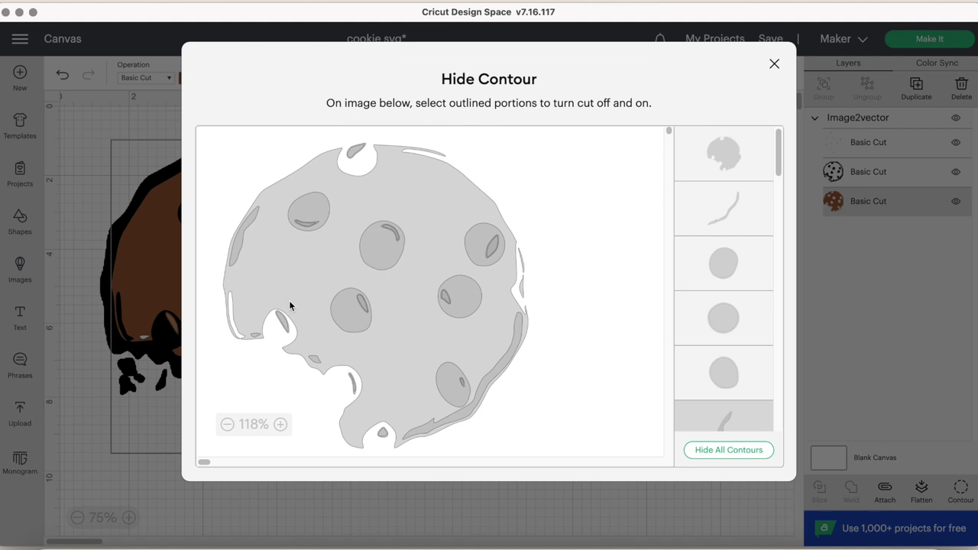
pyautogui.click(234, 313)
pyautogui.click(233, 314)
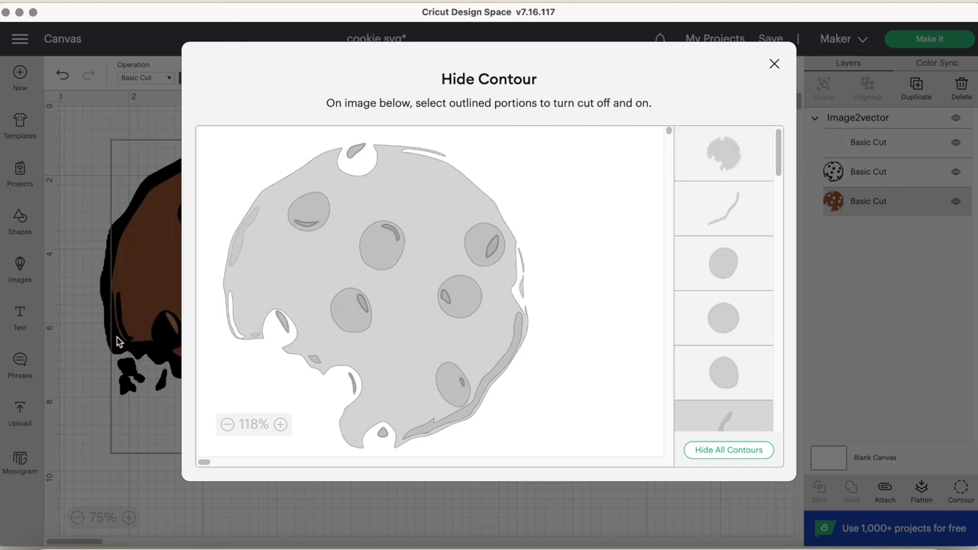
pyautogui.click(638, 505)
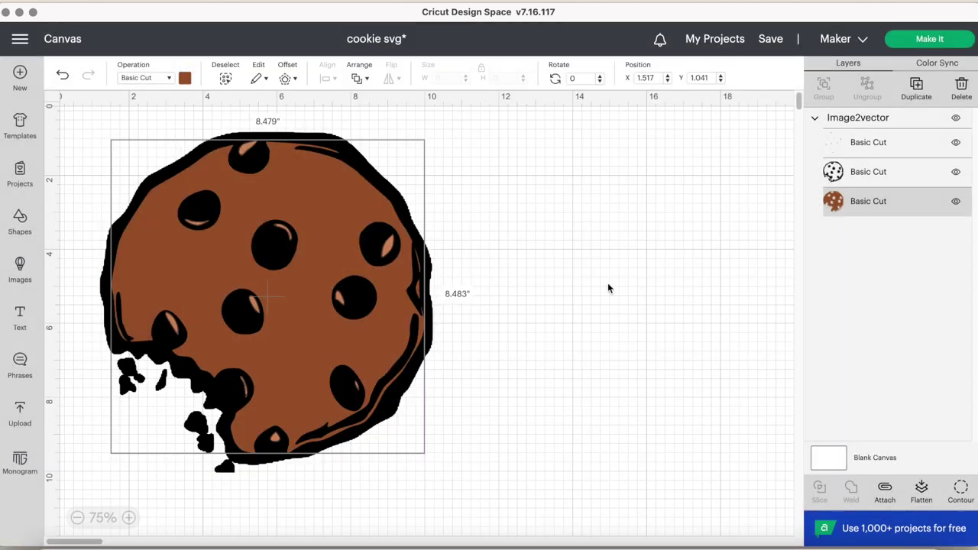
# Save the project as 'cookie svg' and shrink the whole layered cookie to about 5.7 × 5.9 inches
pyautogui.press('super+s')
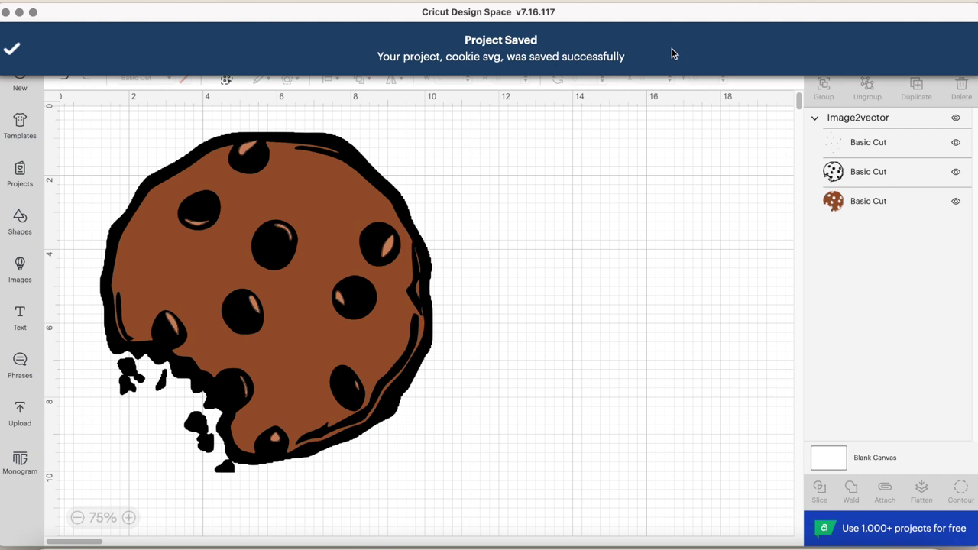
pyautogui.press('super+a')
pyautogui.moveTo(431, 472); pyautogui.dragTo(249, 287)
pyautogui.click(362, 310)
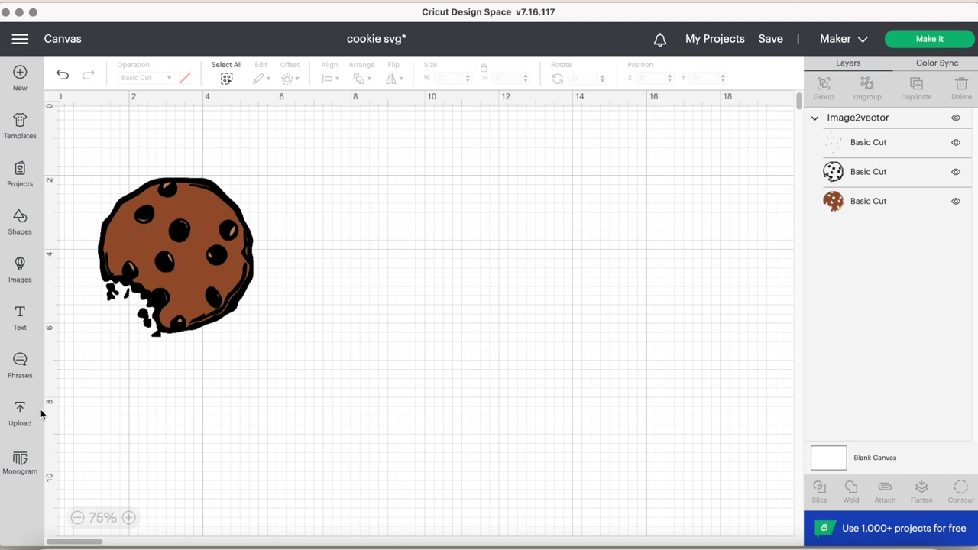
# Upload cookie.png from the Desktop as a new image
pyautogui.click(20, 412)
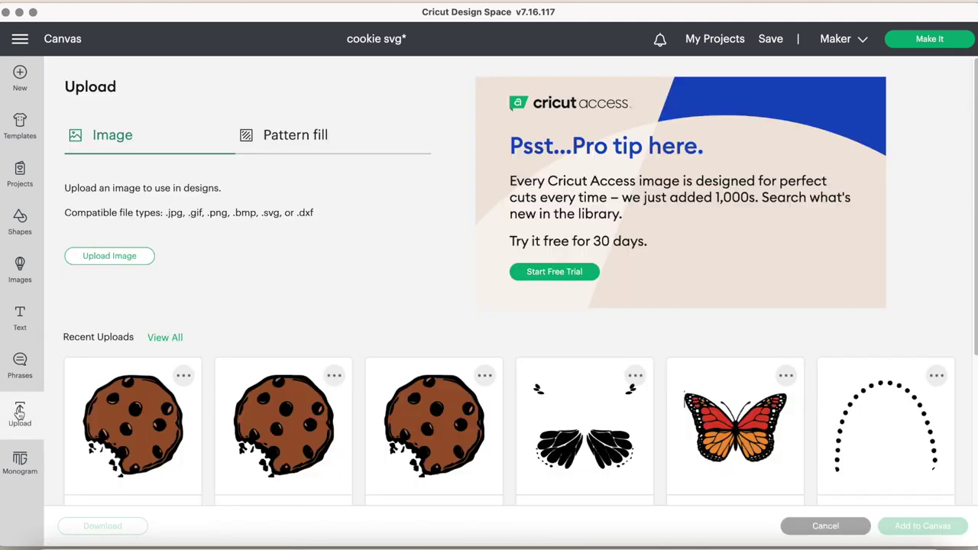
pyautogui.click(109, 256)
pyautogui.click(480, 285)
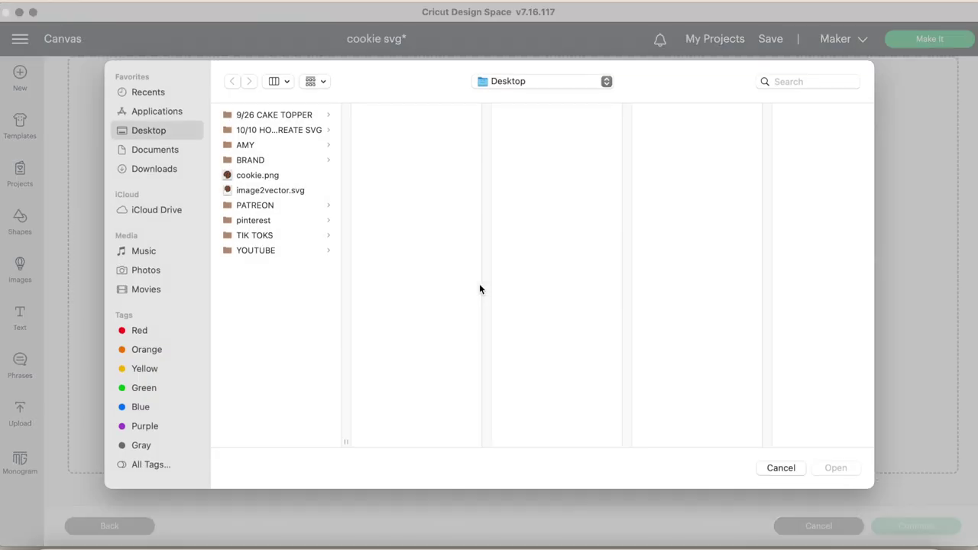
pyautogui.click(288, 176)
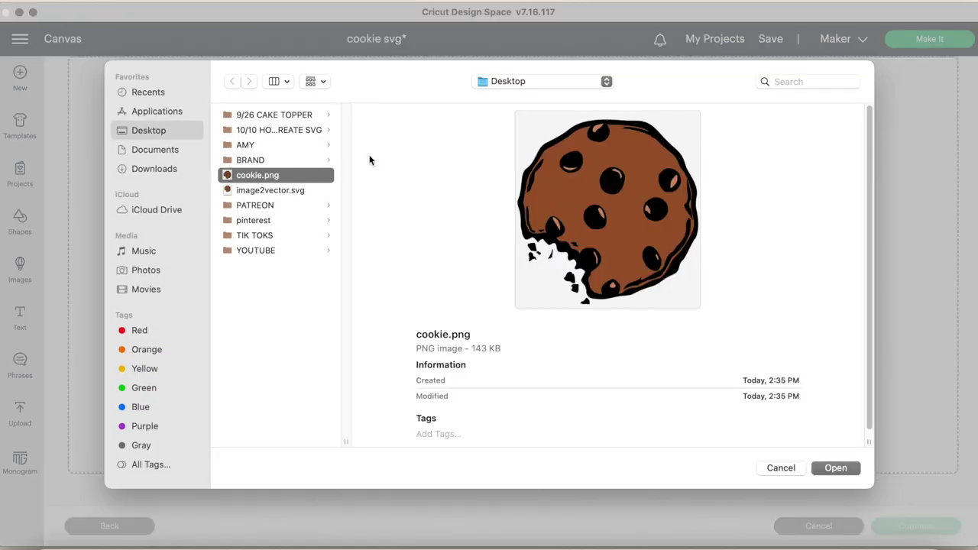
pyautogui.click(843, 472)
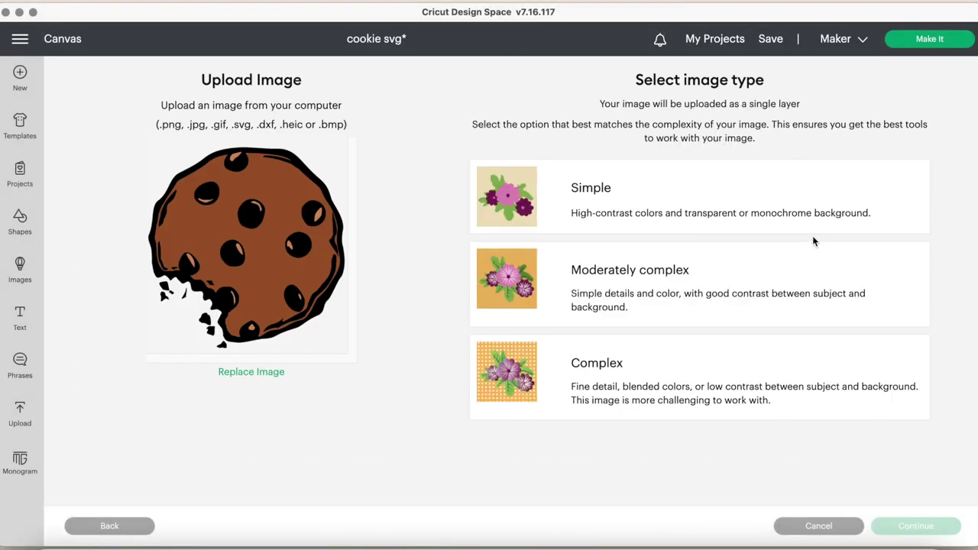
# Choose Simple as cookie.png's image type and continue to the Background Remover
pyautogui.click(658, 201)
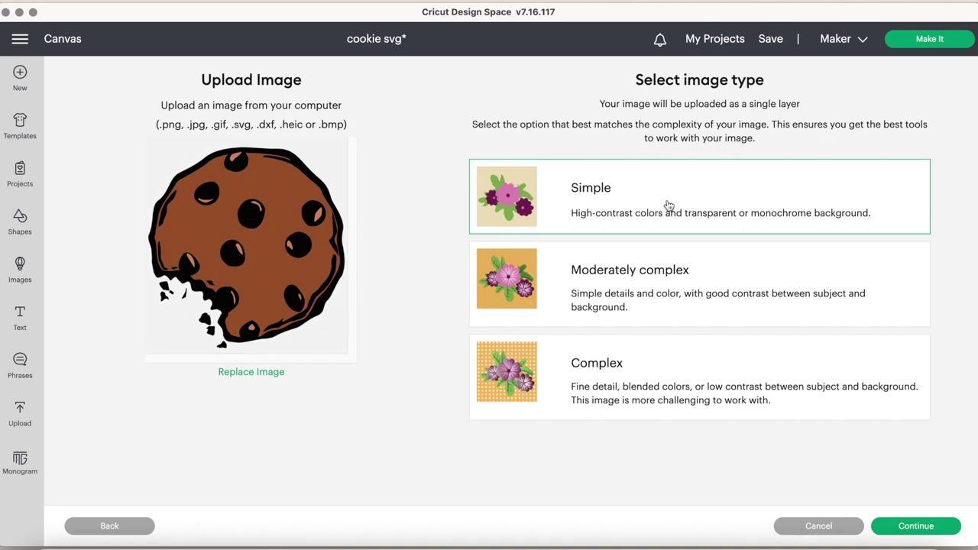
pyautogui.click(941, 534)
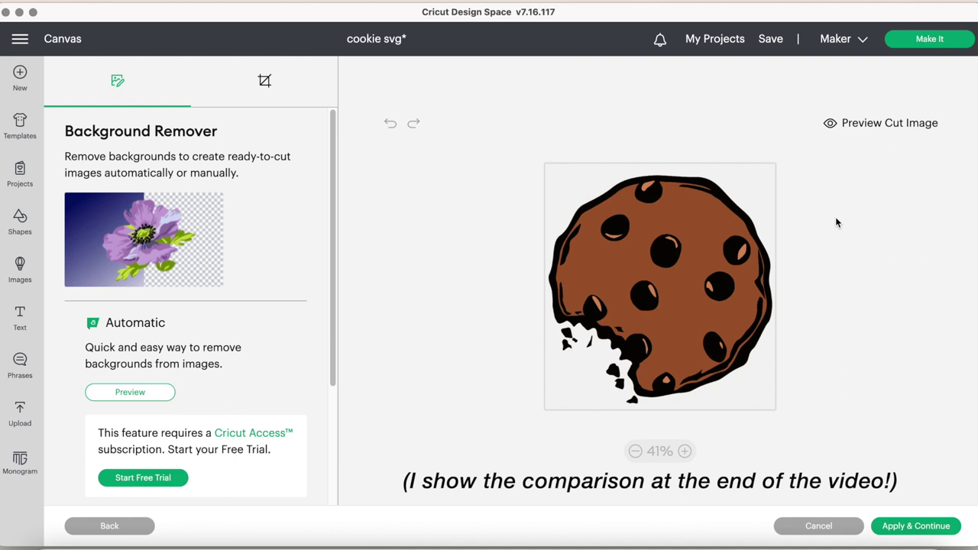
# Remove the white background and the cookie's brown fill
pyautogui.click(754, 181)
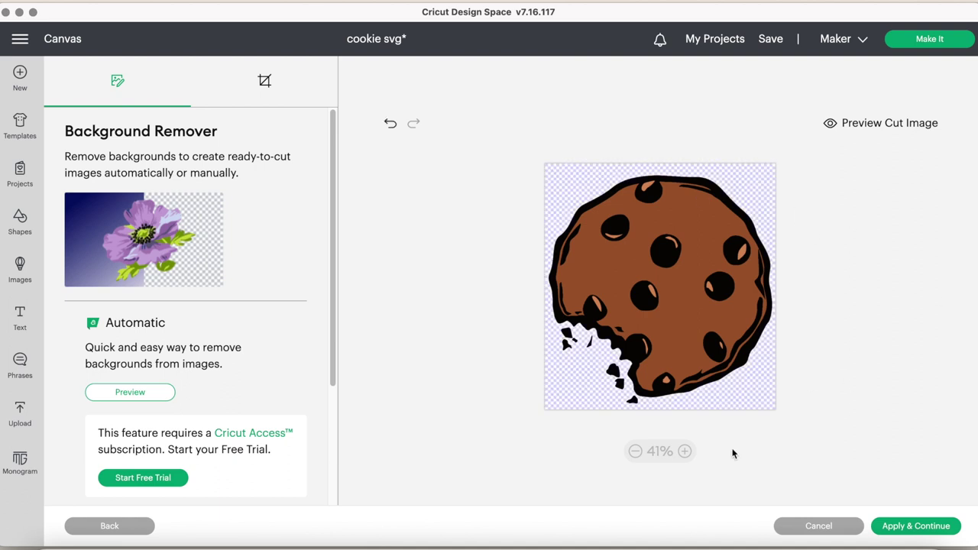
pyautogui.click(685, 452)
pyautogui.click(634, 452)
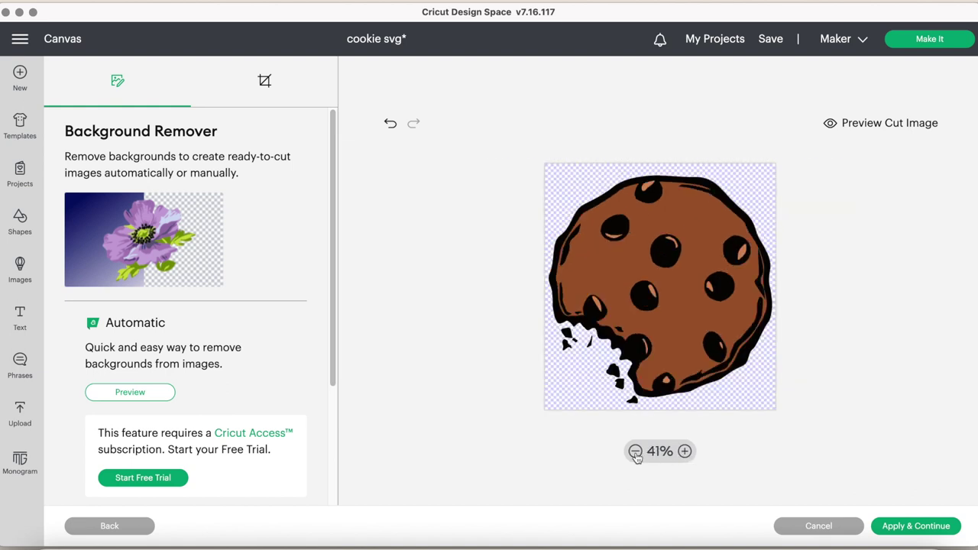
pyautogui.click(595, 257)
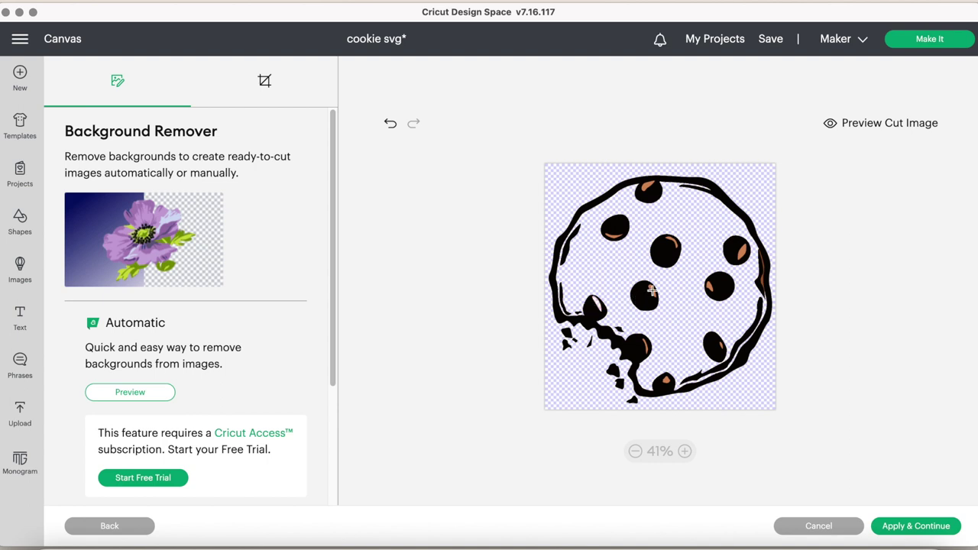
# Erase the orange highlights on all the chips, then apply the background removal
pyautogui.click(684, 451)
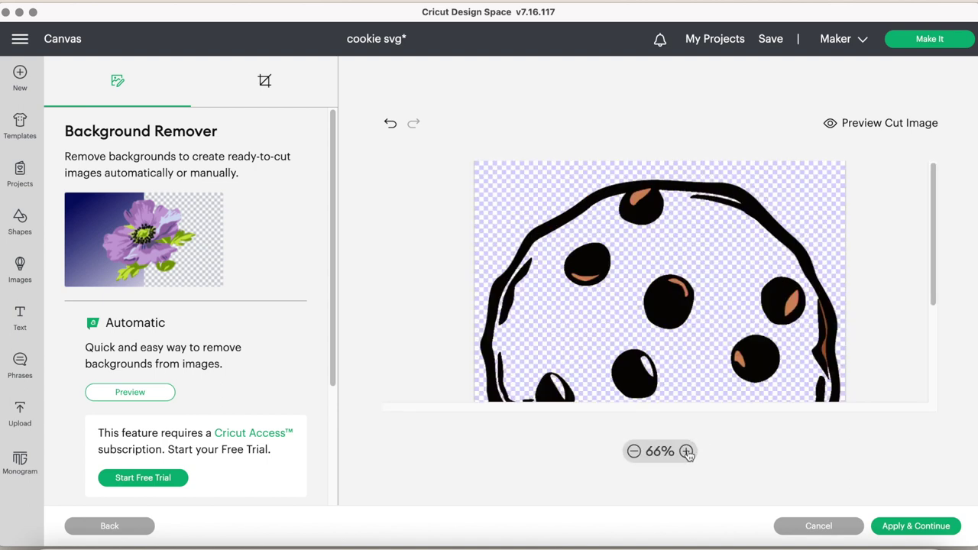
pyautogui.click(582, 278)
pyautogui.click(640, 200)
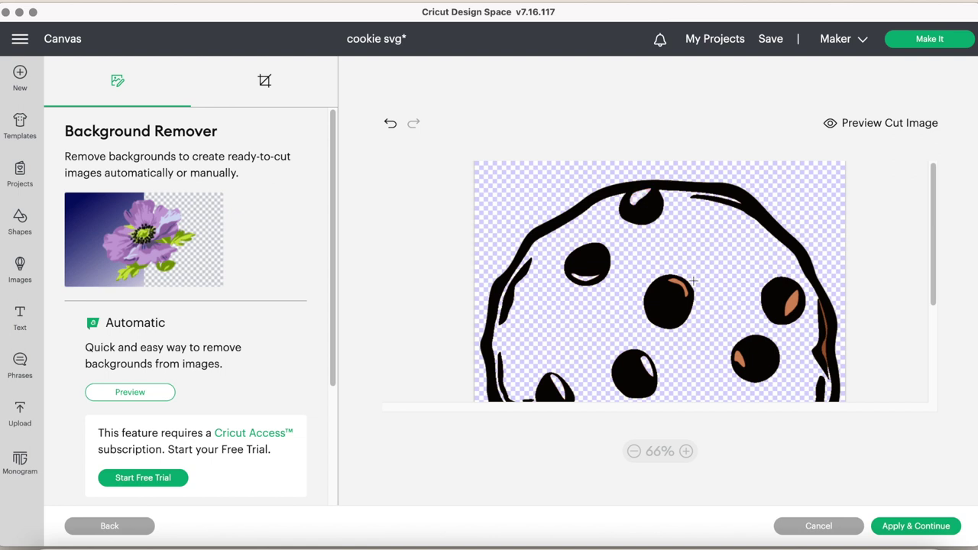
pyautogui.click(738, 359)
pyautogui.click(795, 304)
pyautogui.click(823, 349)
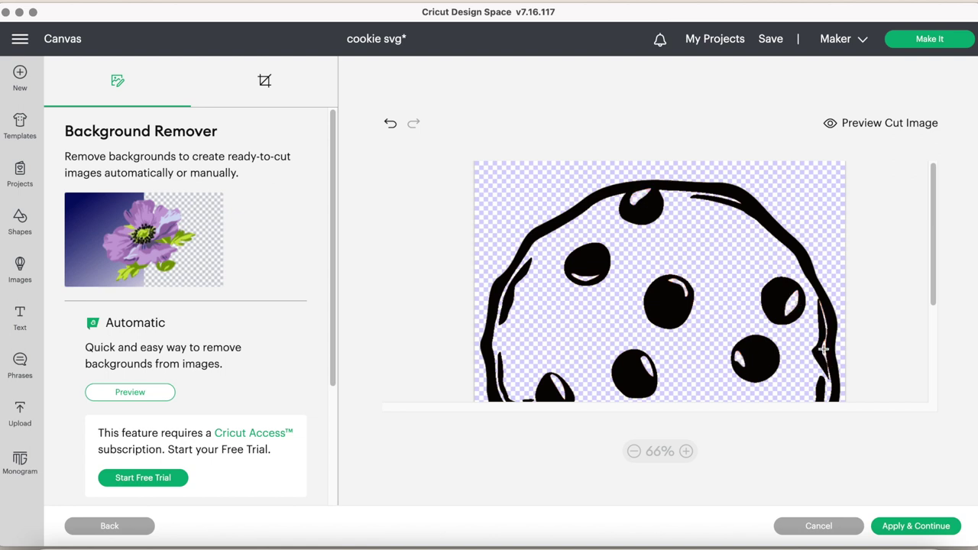
pyautogui.moveTo(936, 278); pyautogui.dragTo(906, 360)
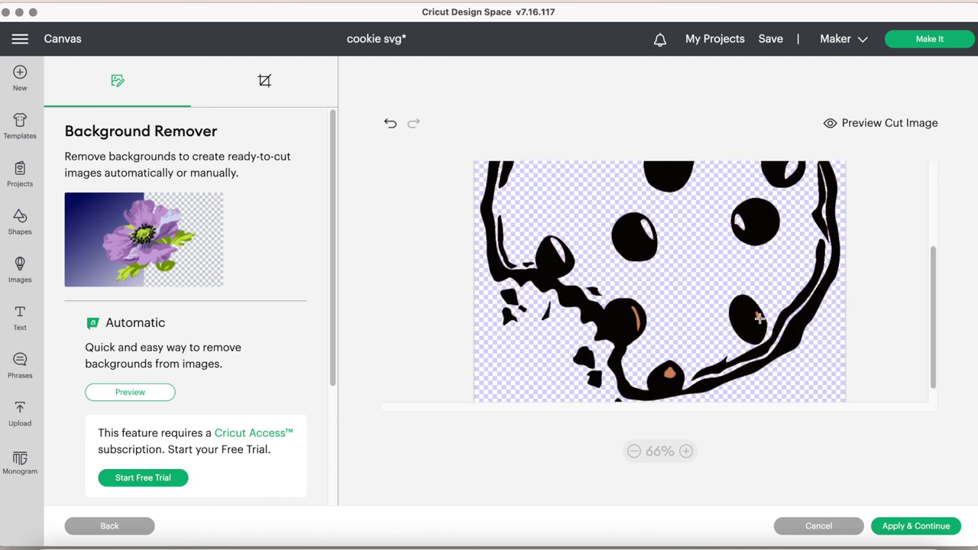
pyautogui.click(636, 315)
pyautogui.click(637, 453)
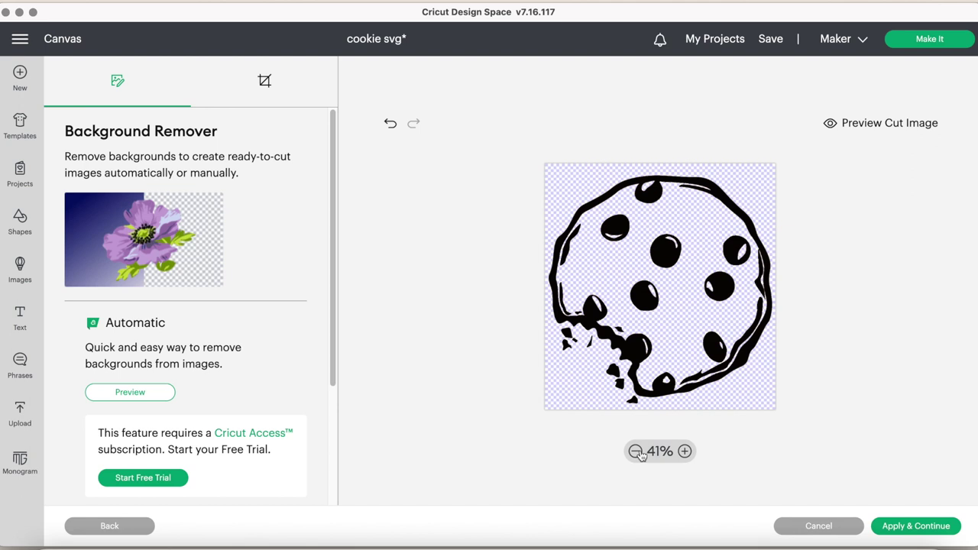
pyautogui.click(923, 525)
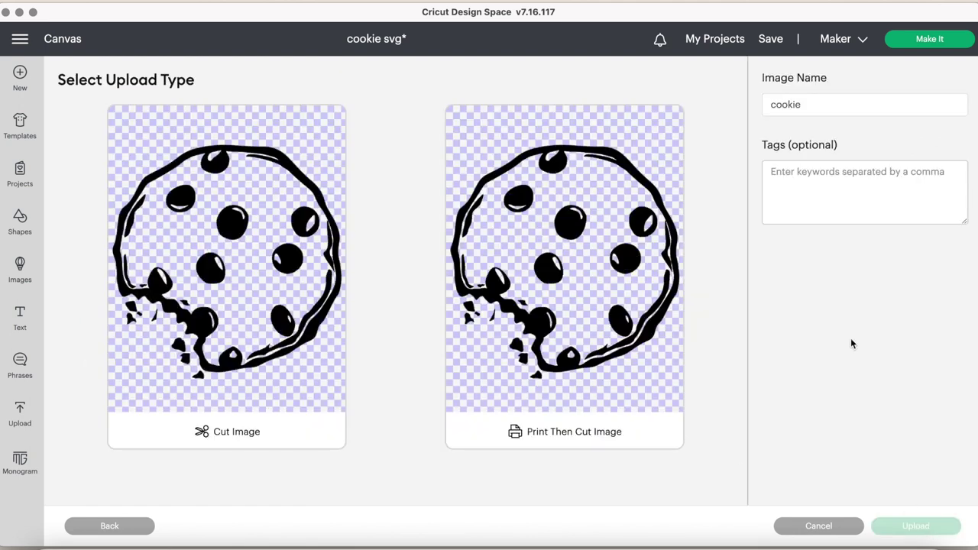
# Upload the black-linework cookie as a Cut Image and add it to the canvas
pyautogui.click(292, 290)
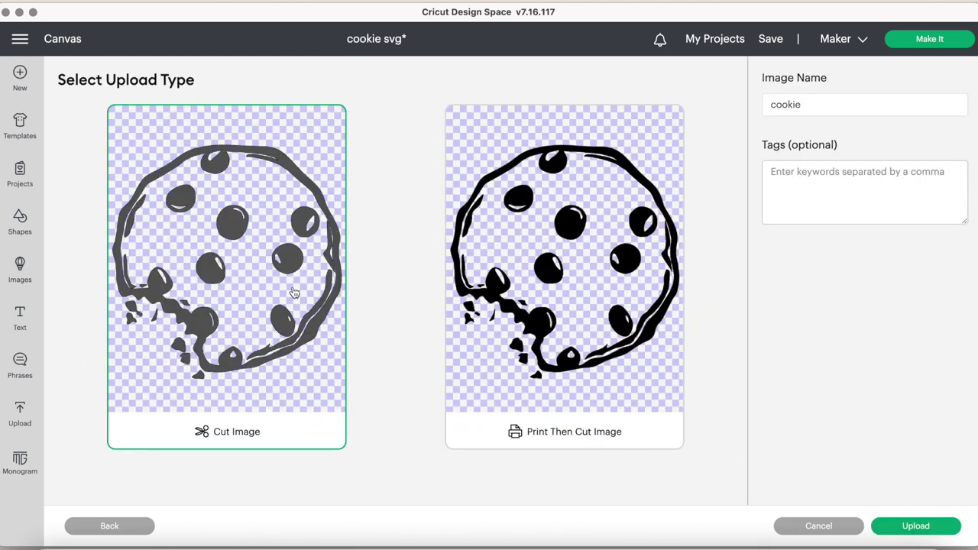
pyautogui.click(921, 526)
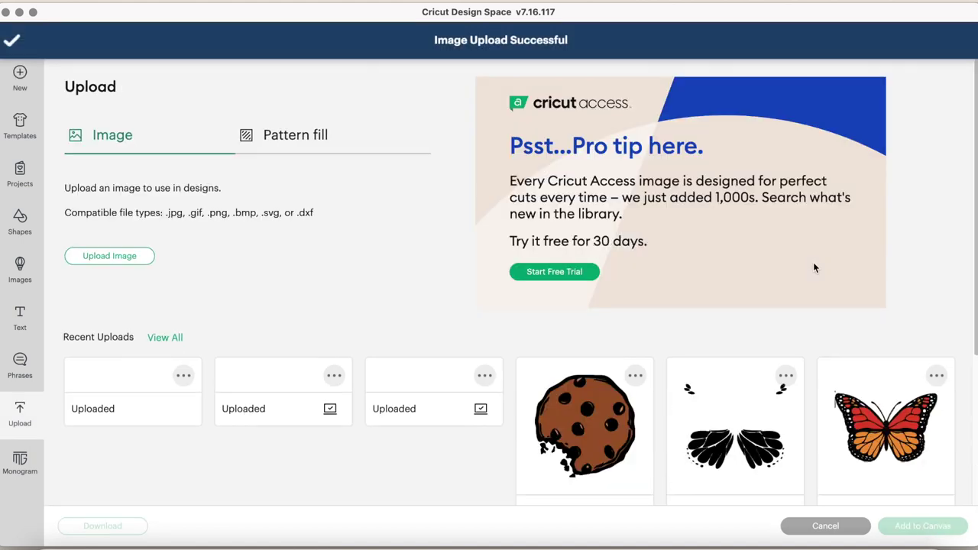
pyautogui.click(134, 427)
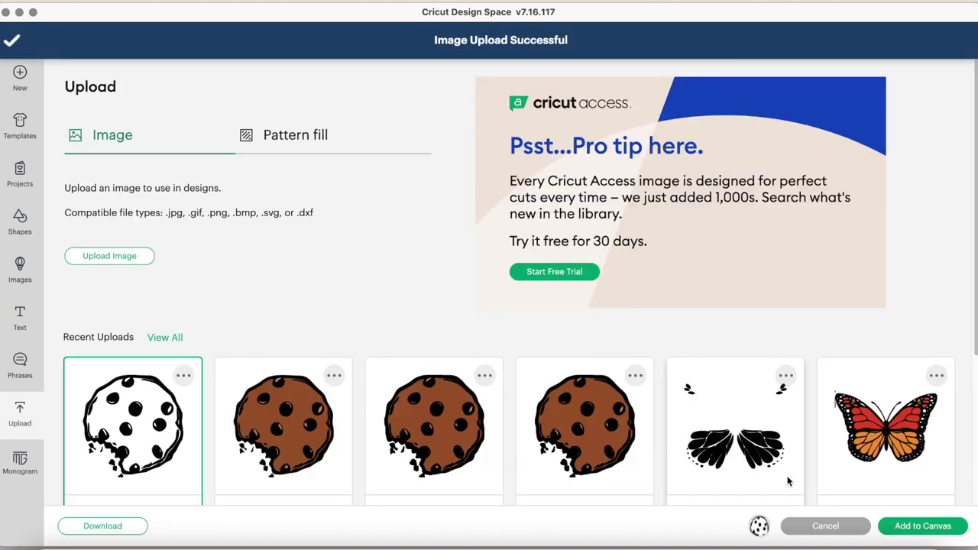
pyautogui.click(937, 527)
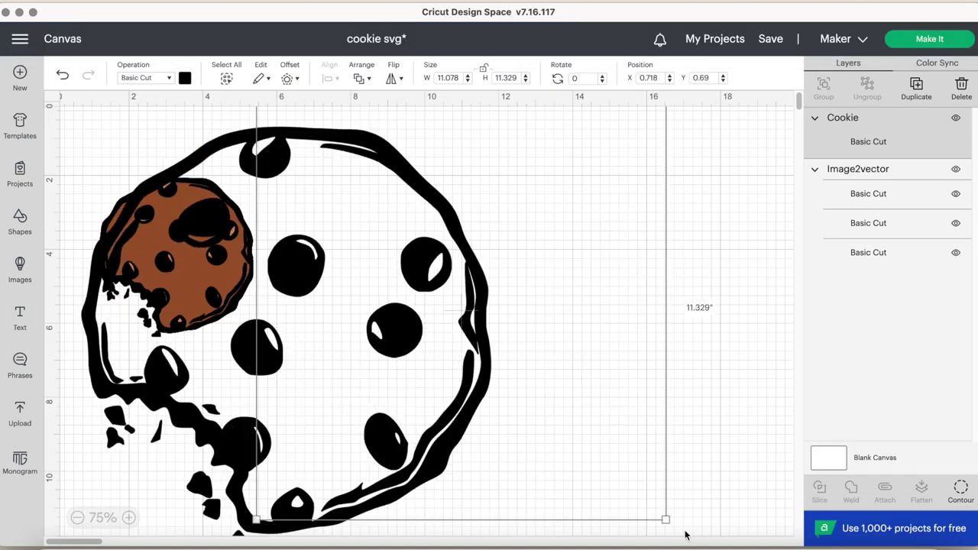
# Resize the black cookie to about 4.628 × 4.733 in and place it right of the brown cookie
pyautogui.moveTo(665, 517); pyautogui.dragTo(497, 342)
pyautogui.click(601, 349)
pyautogui.moveTo(439, 214); pyautogui.dragTo(534, 267)
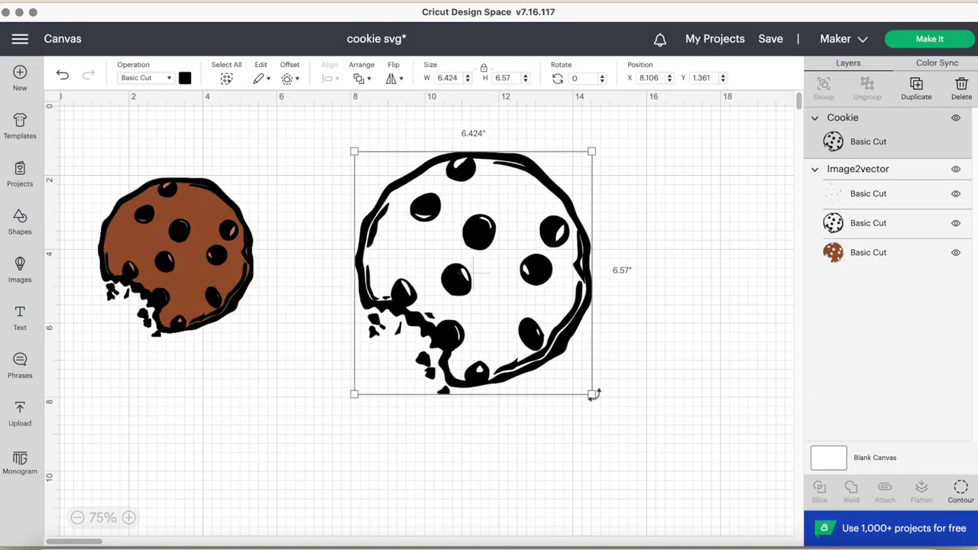
pyautogui.moveTo(592, 394); pyautogui.dragTo(526, 327)
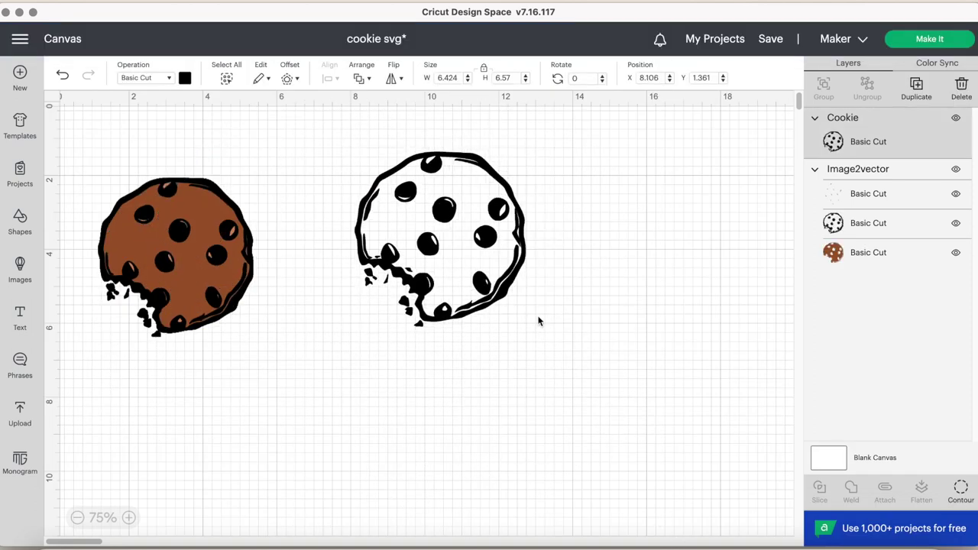
pyautogui.click(185, 78)
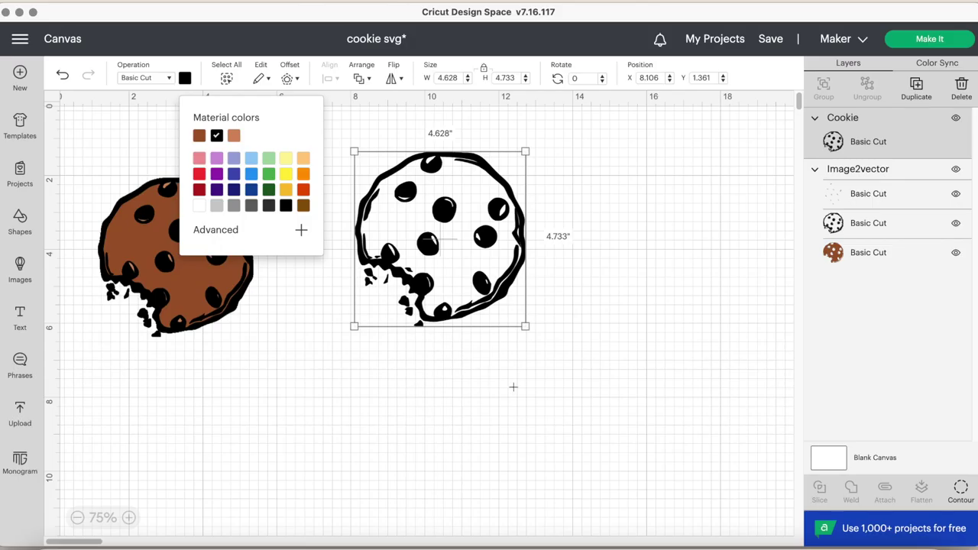
pyautogui.click(515, 388)
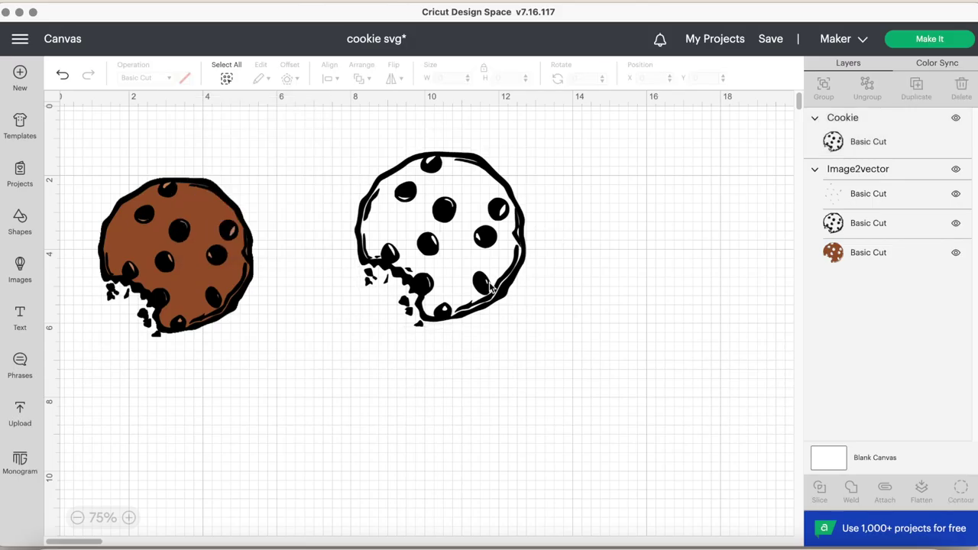
pyautogui.moveTo(491, 286); pyautogui.dragTo(539, 322)
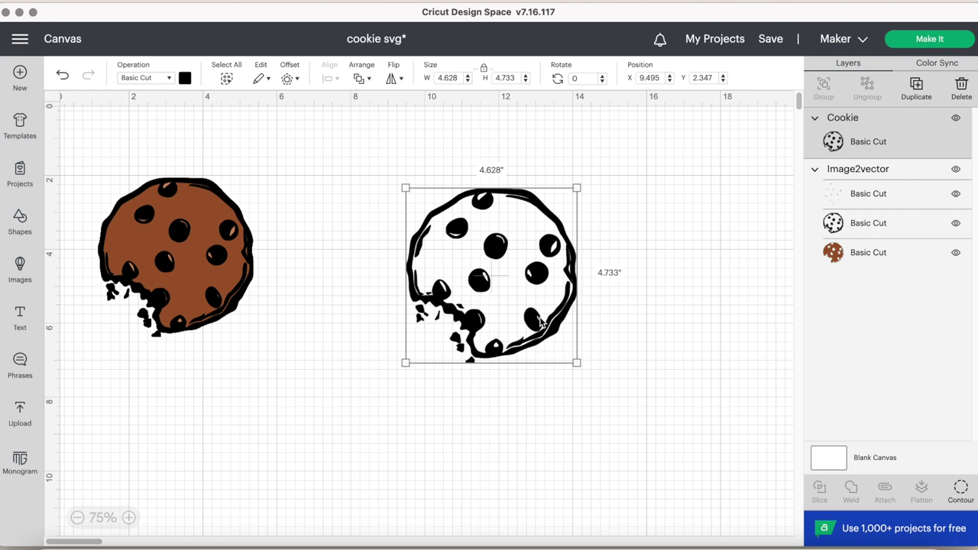
pyautogui.click(635, 347)
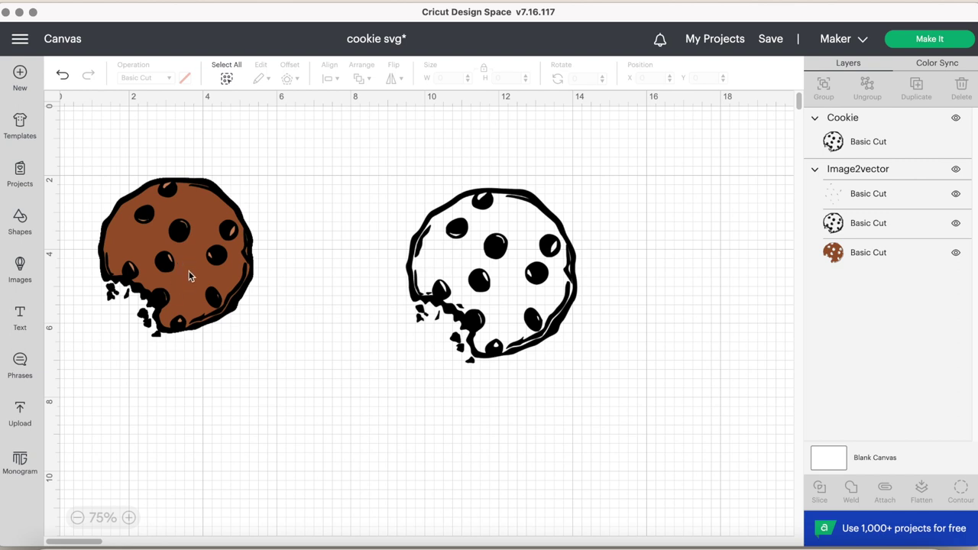
# Re-upload cookie.png from the Desktop as a Simple image and continue to background removal
pyautogui.click(20, 413)
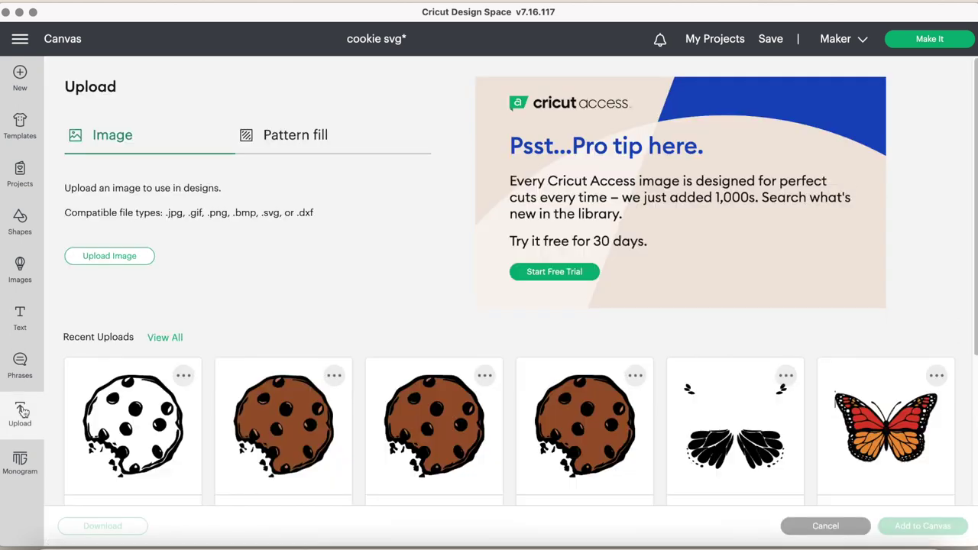
pyautogui.click(135, 255)
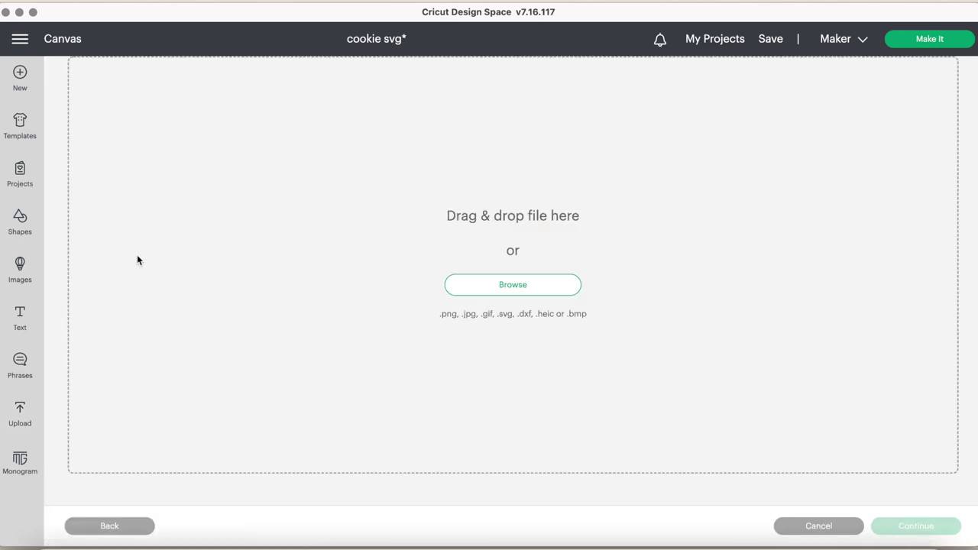
pyautogui.click(501, 288)
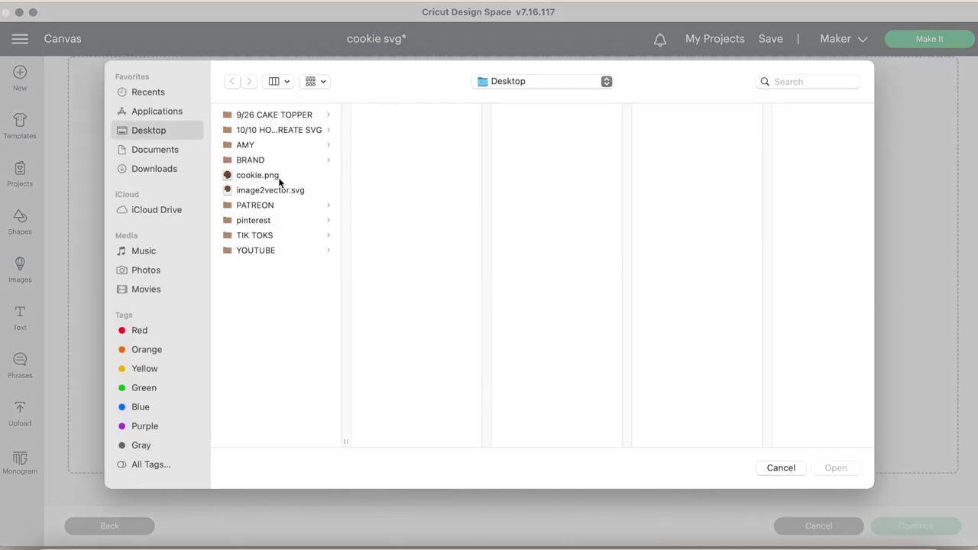
pyautogui.click(280, 182)
pyautogui.click(836, 467)
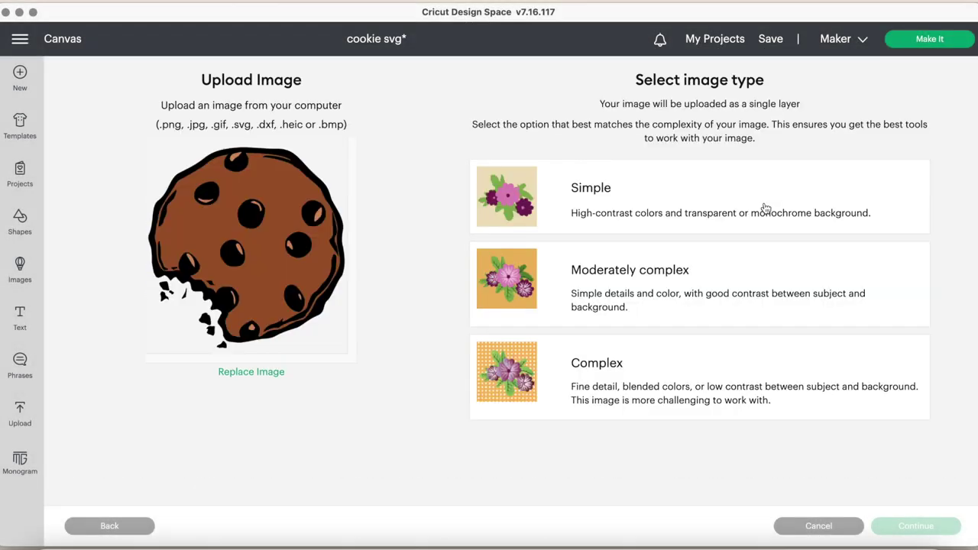
pyautogui.click(764, 208)
pyautogui.click(915, 525)
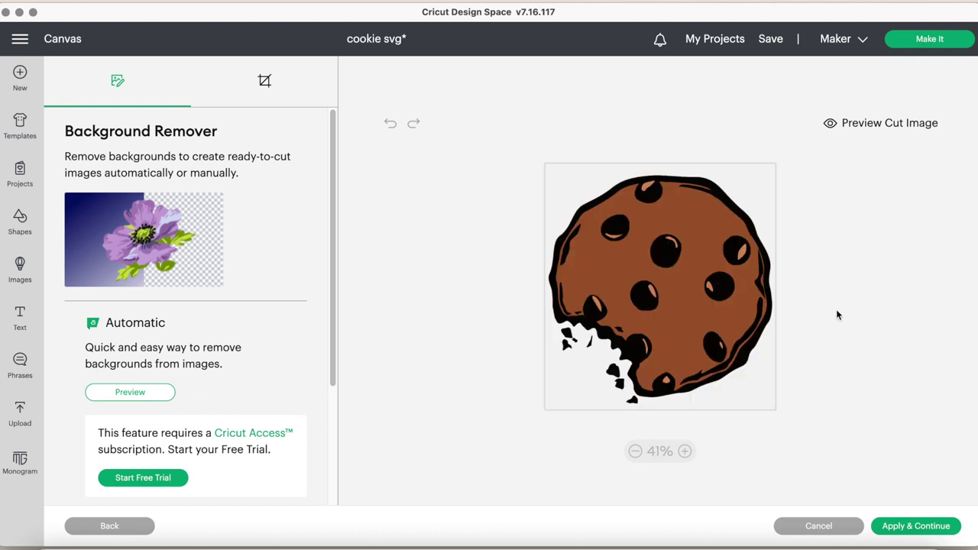
# Erase the black outline and every chocolate chip from the cookie
pyautogui.click(596, 302)
pyautogui.click(634, 346)
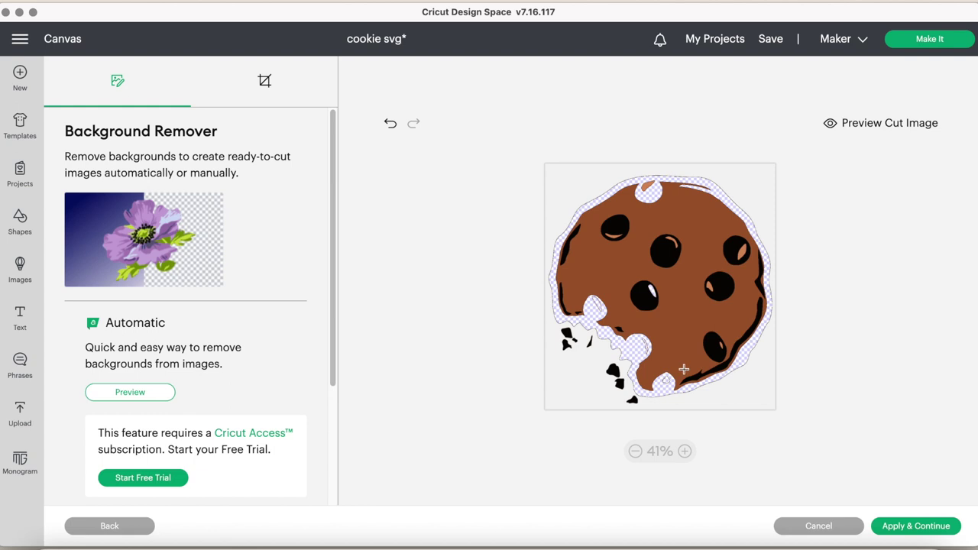
pyautogui.click(717, 346)
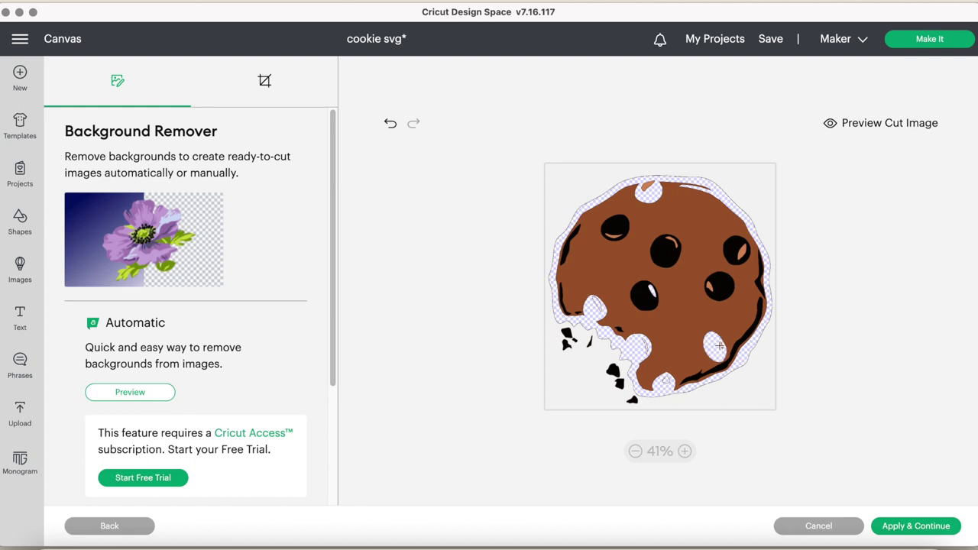
pyautogui.click(718, 287)
pyautogui.click(644, 295)
pyautogui.click(665, 251)
pyautogui.click(612, 234)
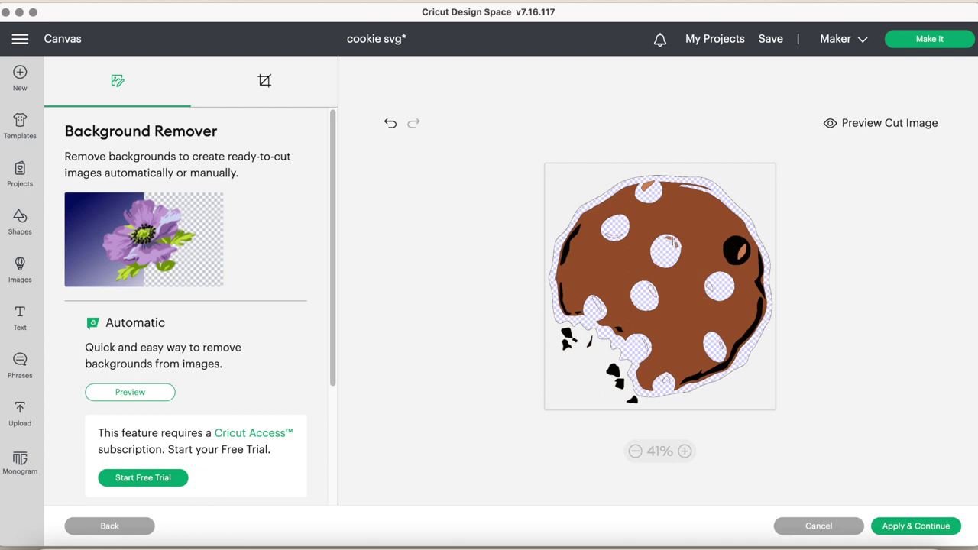
pyautogui.click(740, 252)
pyautogui.click(732, 246)
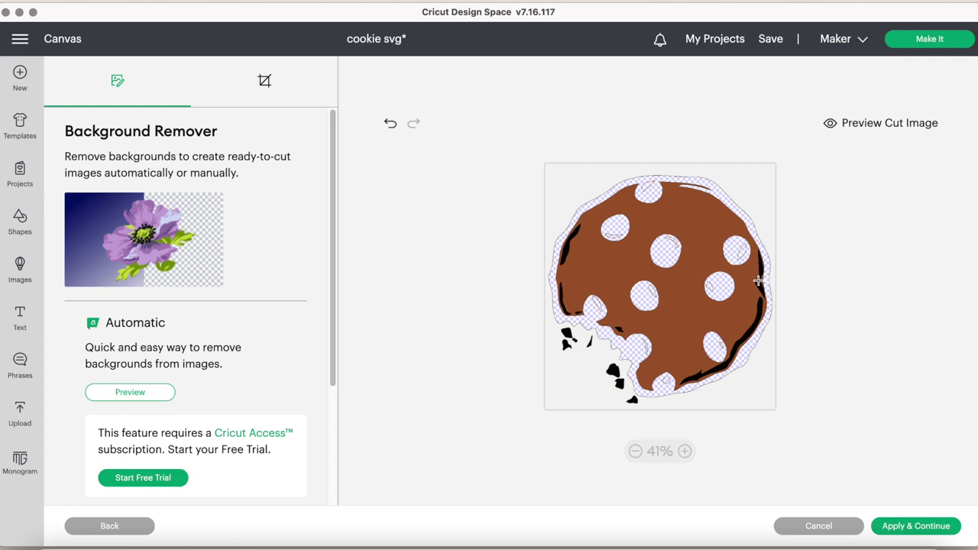
pyautogui.click(757, 320)
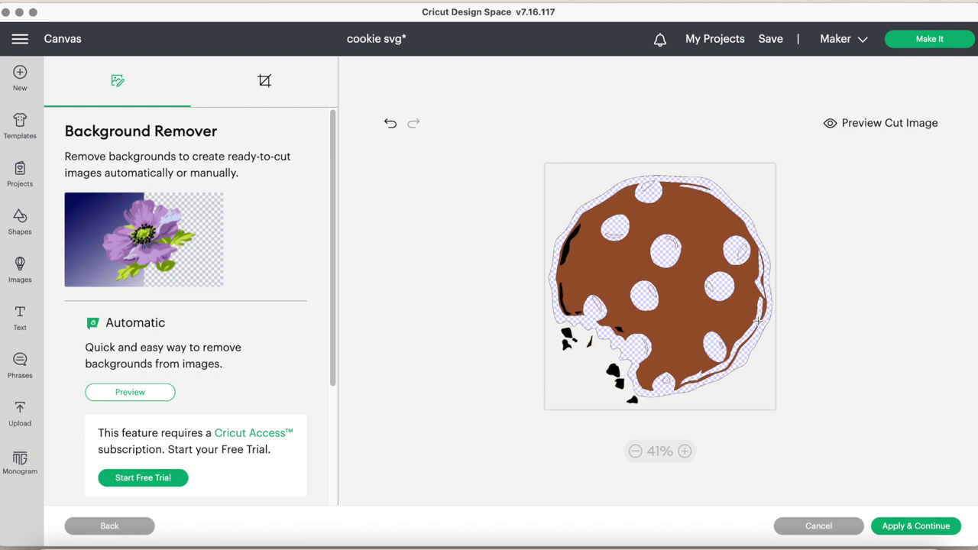
pyautogui.click(564, 250)
# Erase the black crumbs near the bite and switch the remover to Manual erasing
pyautogui.scroll(5, 563, 250)
pyautogui.scroll(-2, 534, 252)
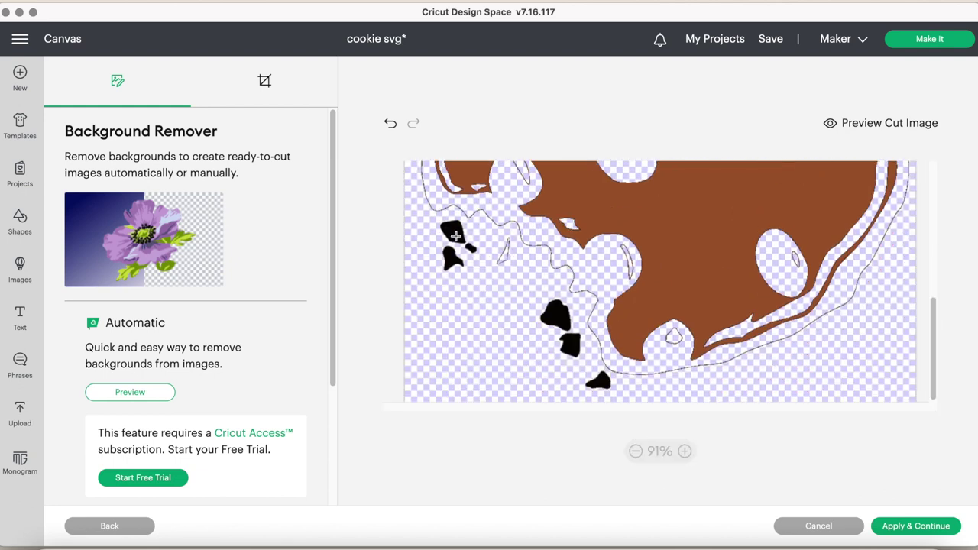
pyautogui.moveTo(456, 237)
pyautogui.mouseDown()
pyautogui.moveTo(558, 313)
pyautogui.moveTo(609, 372)
pyautogui.mouseUp()
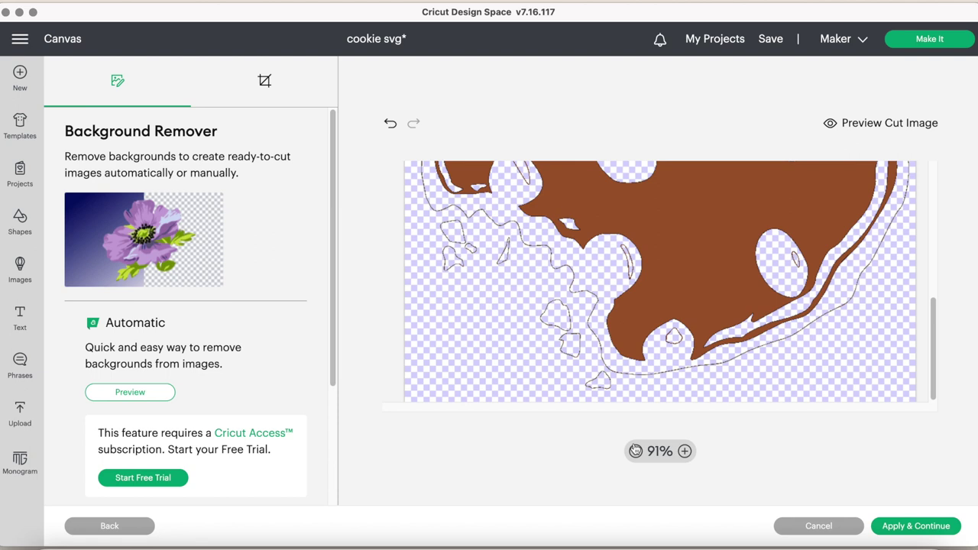
pyautogui.click(634, 451)
pyautogui.click(635, 451)
pyautogui.click(685, 451)
pyautogui.click(685, 451)
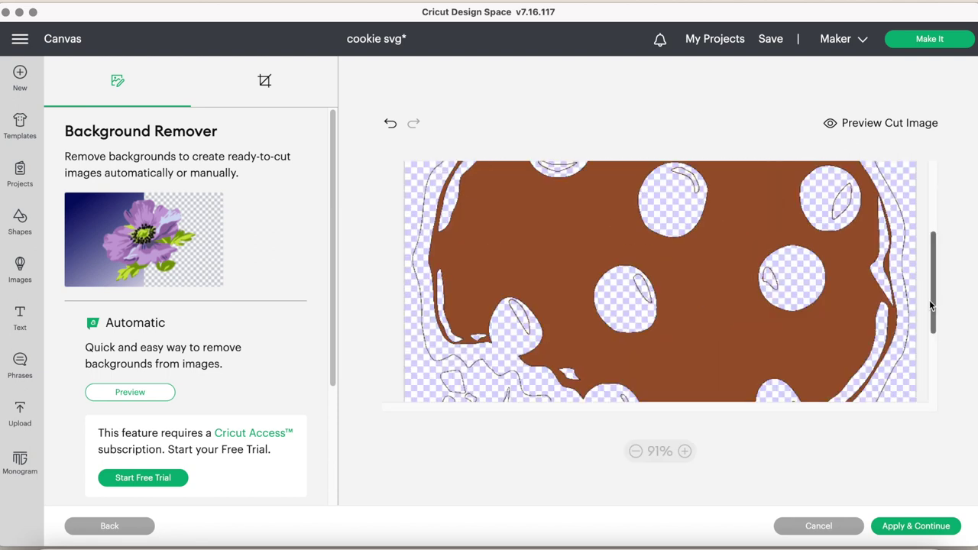
pyautogui.scroll(3, 573, 242)
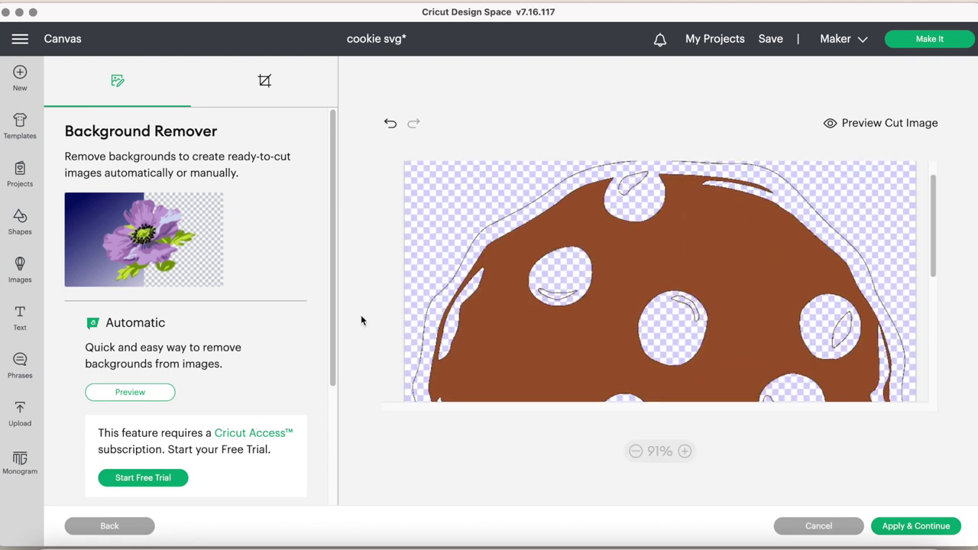
pyautogui.scroll(-5, 206, 420)
pyautogui.click(204, 417)
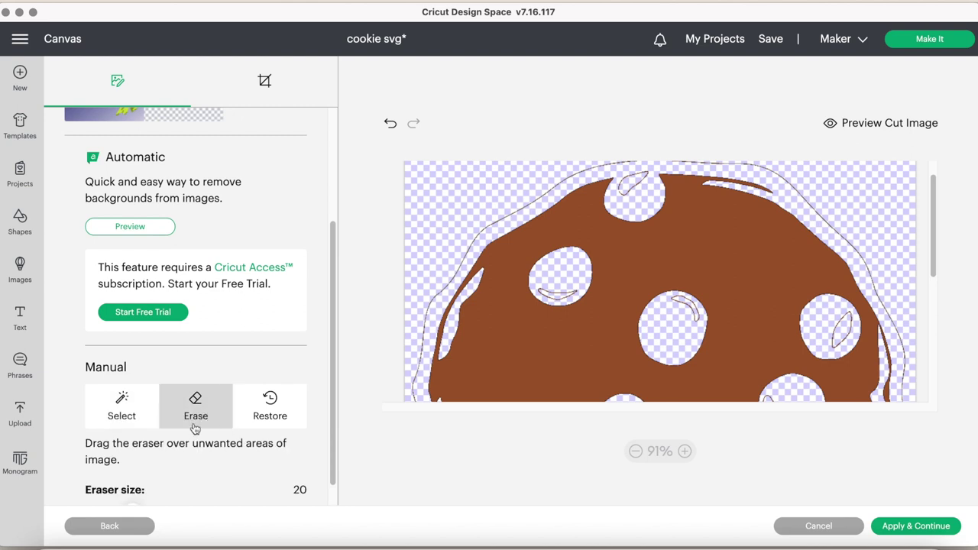
# Erase the leftover outline along the cookie's outer edge and inside the lower holes
pyautogui.moveTo(530, 197)
pyautogui.mouseDown()
pyautogui.moveTo(483, 222)
pyautogui.moveTo(450, 262)
pyautogui.moveTo(422, 319)
pyautogui.moveTo(415, 375)
pyautogui.moveTo(536, 197)
pyautogui.moveTo(583, 169)
pyautogui.moveTo(631, 166)
pyautogui.moveTo(626, 191)
pyautogui.moveTo(783, 189)
pyautogui.moveTo(878, 315)
pyautogui.moveTo(834, 359)
pyautogui.mouseUp()
pyautogui.scroll(2, 631, 177)
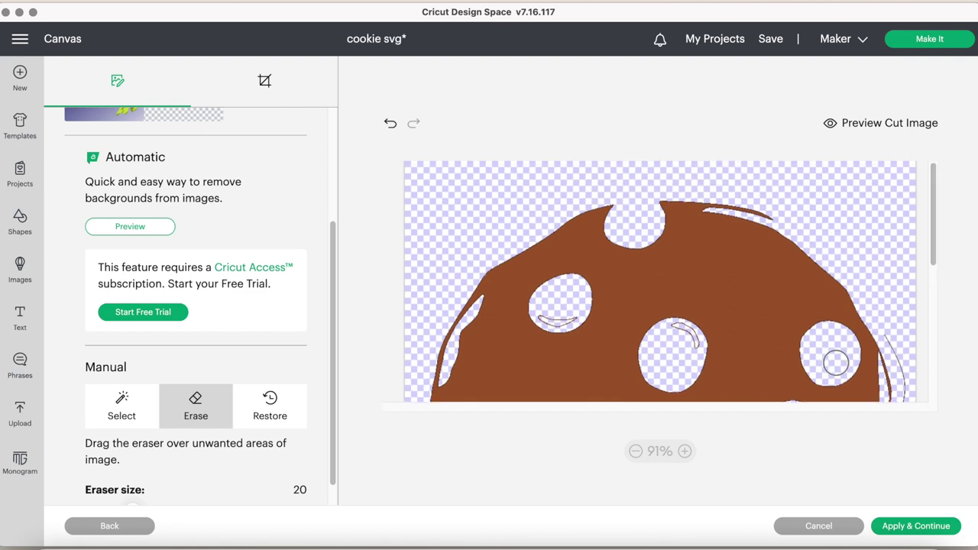
pyautogui.moveTo(690, 346); pyautogui.dragTo(675, 335)
pyautogui.moveTo(570, 312); pyautogui.dragTo(553, 315)
pyautogui.moveTo(933, 199); pyautogui.dragTo(933, 319)
pyautogui.moveTo(815, 367); pyautogui.dragTo(711, 401)
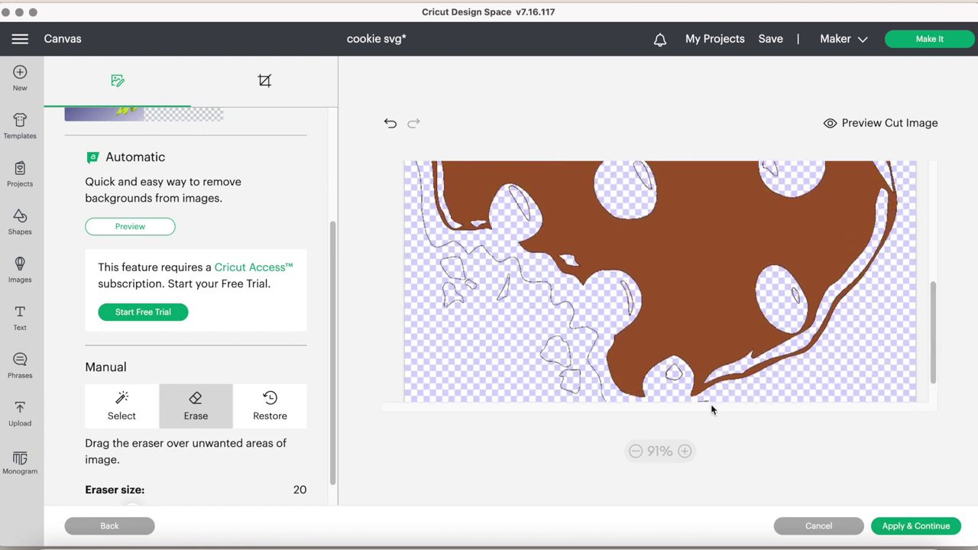
pyautogui.click(790, 298)
pyautogui.click(637, 183)
# Wipe the remaining outline marks from the upper-left, right and lower holes and the left edge
pyautogui.moveTo(932, 318)
pyautogui.mouseDown()
pyautogui.moveTo(931, 258)
pyautogui.moveTo(931, 312)
pyautogui.mouseUp()
pyautogui.click(512, 214)
pyautogui.click(622, 305)
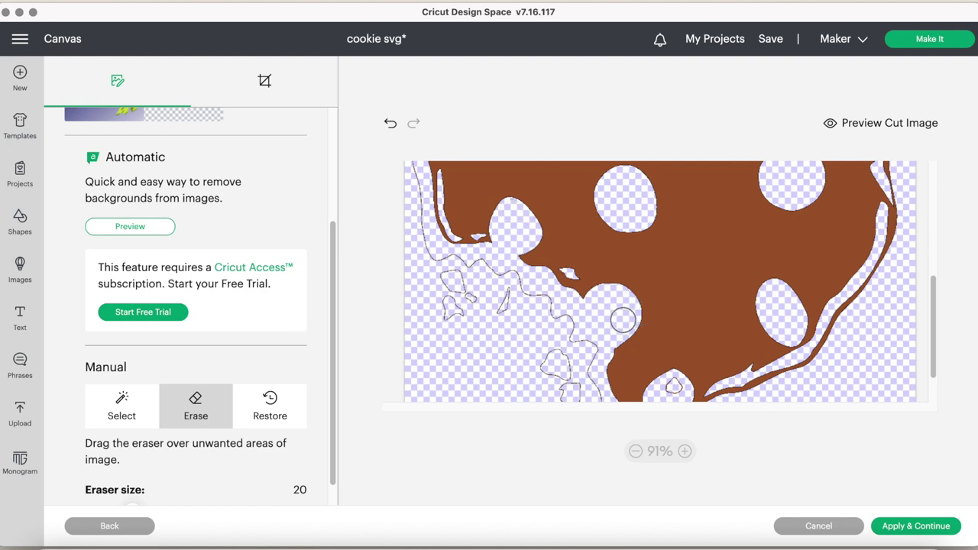
pyautogui.moveTo(577, 330)
pyautogui.mouseDown()
pyautogui.moveTo(512, 282)
pyautogui.moveTo(454, 296)
pyautogui.moveTo(491, 276)
pyautogui.moveTo(433, 252)
pyautogui.mouseUp()
pyautogui.moveTo(932, 325); pyautogui.dragTo(932, 347)
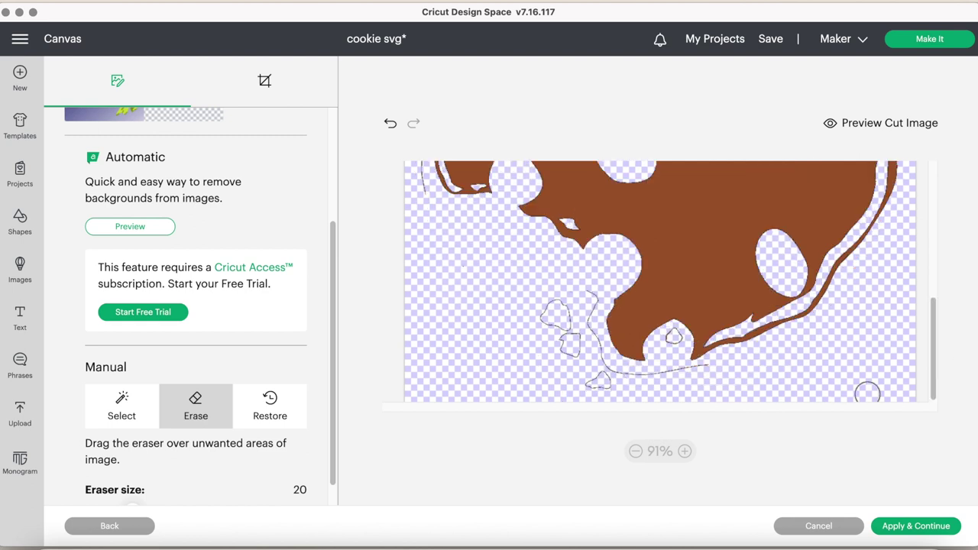
pyautogui.click(673, 339)
pyautogui.moveTo(592, 384)
pyautogui.mouseDown()
pyautogui.moveTo(596, 356)
pyautogui.moveTo(570, 336)
pyautogui.mouseUp()
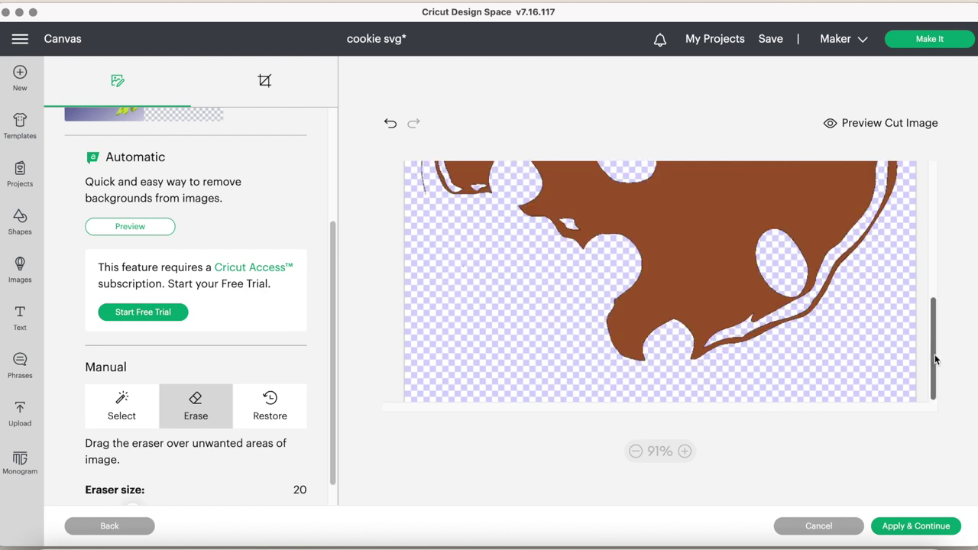
pyautogui.moveTo(932, 348); pyautogui.dragTo(931, 283)
pyautogui.moveTo(421, 331); pyautogui.dragTo(408, 246)
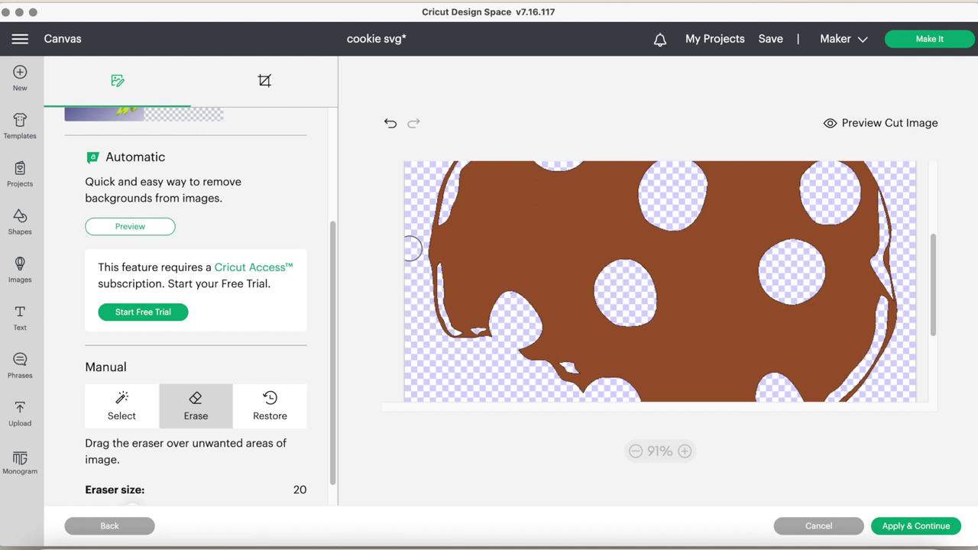
pyautogui.scroll(-2, 929, 388)
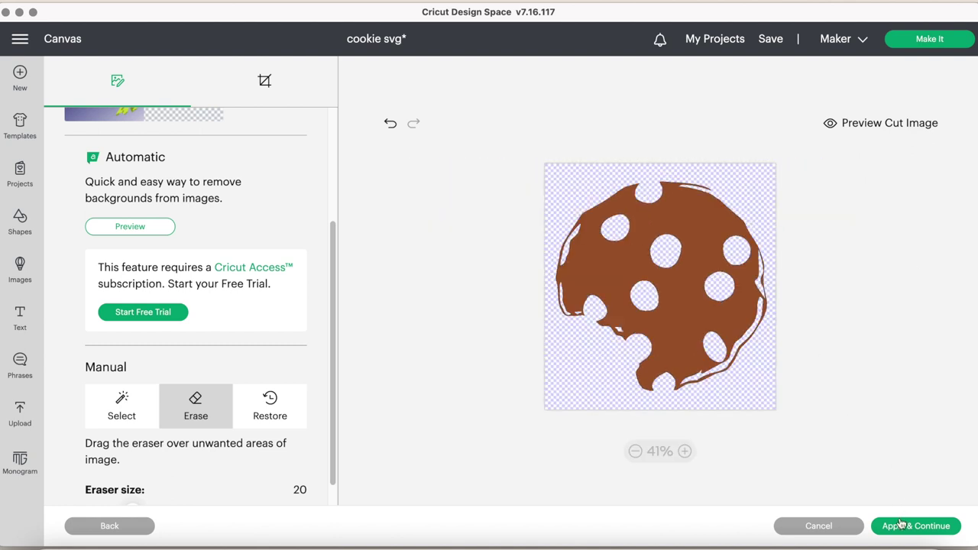
# Apply the removal, upload the brown body as a Cut Image and add it to the canvas
pyautogui.click(885, 125)
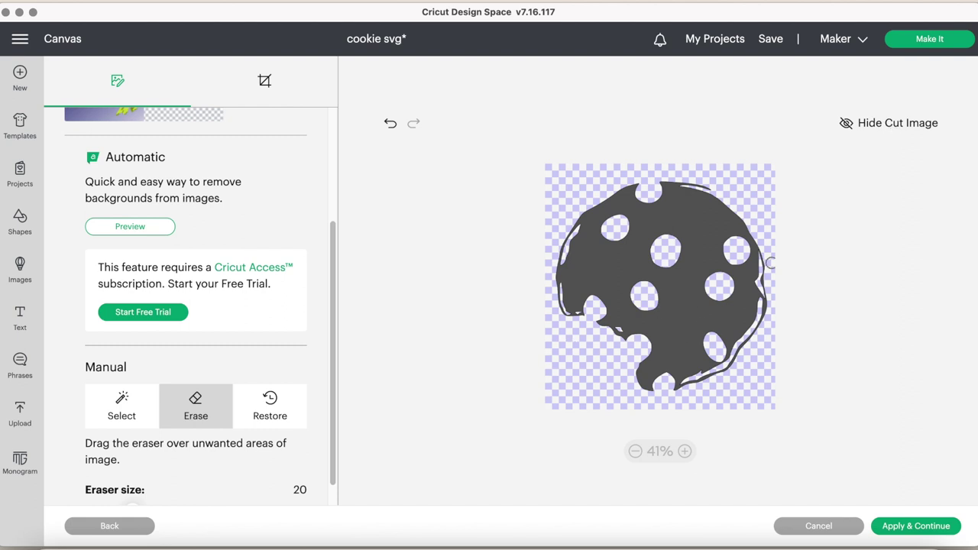
pyautogui.click(920, 126)
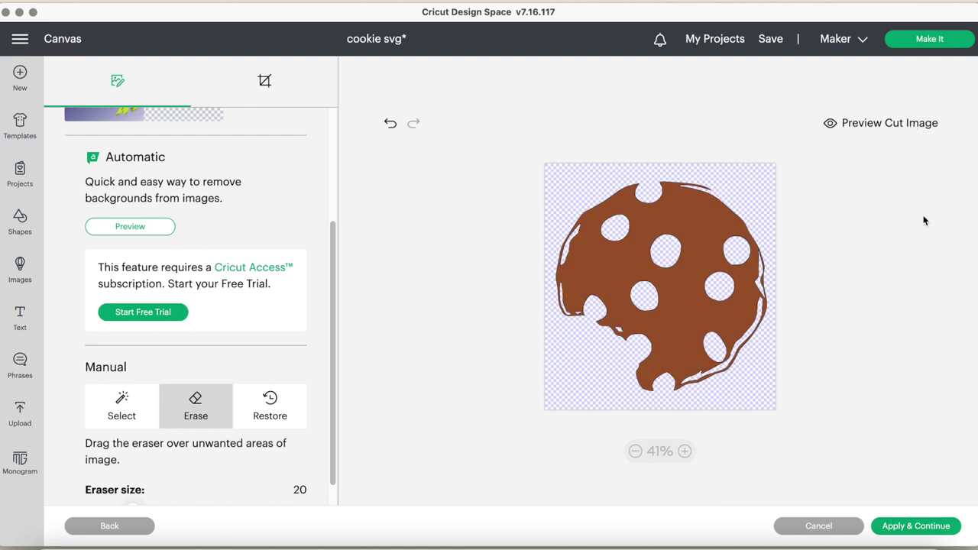
pyautogui.click(922, 527)
pyautogui.click(265, 262)
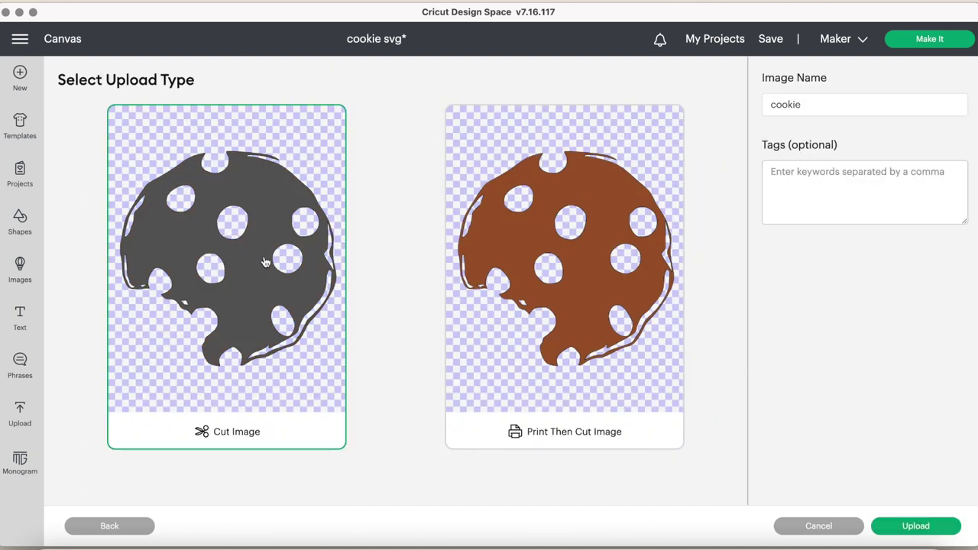
pyautogui.click(925, 528)
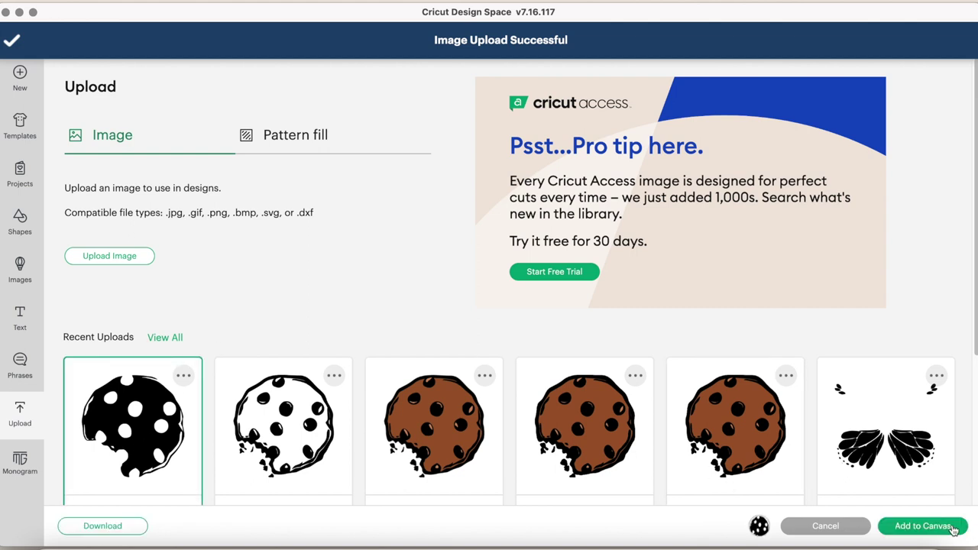
pyautogui.click(951, 529)
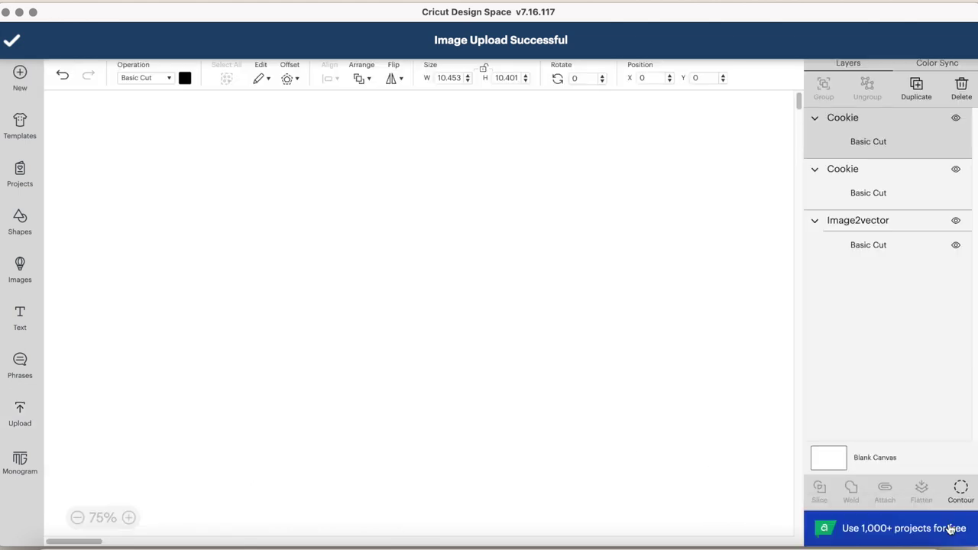
# Colour the new cookie layer brown
pyautogui.click(184, 77)
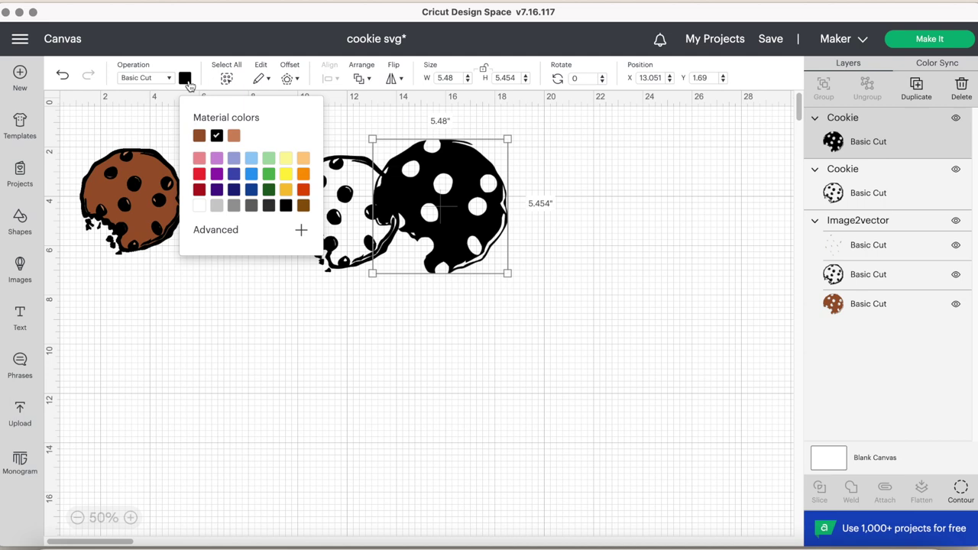
pyautogui.click(199, 136)
pyautogui.click(20, 412)
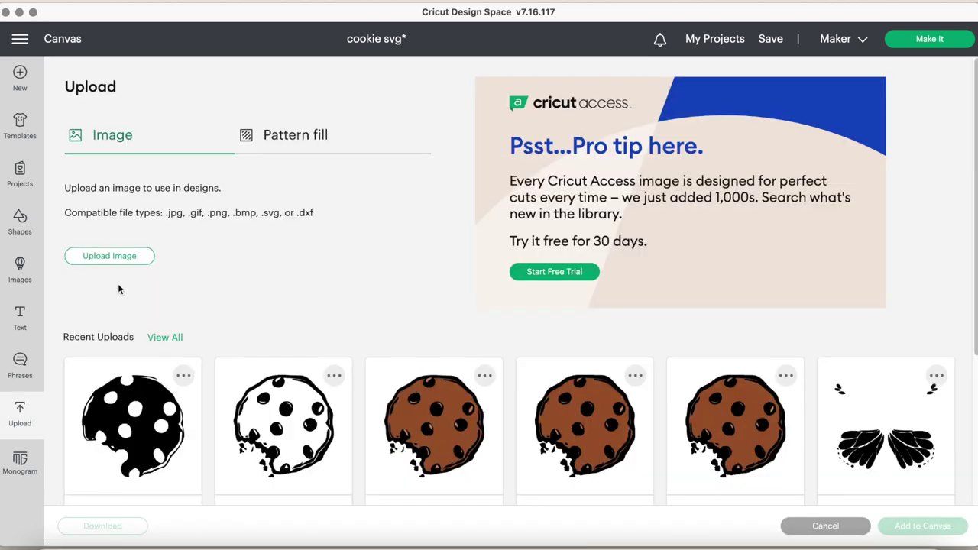
# Upload cookie.png from the Desktop once more
pyautogui.click(122, 257)
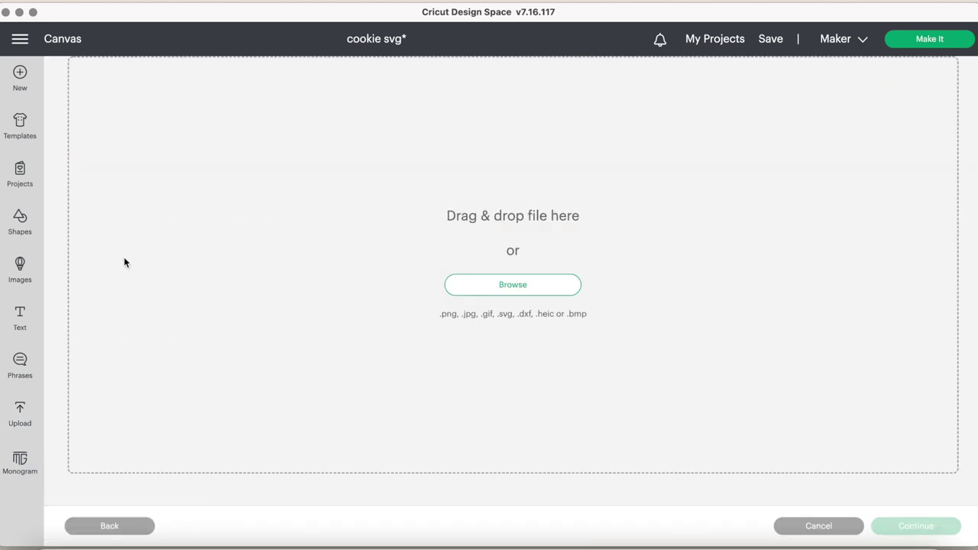
pyautogui.click(499, 293)
pyautogui.click(258, 178)
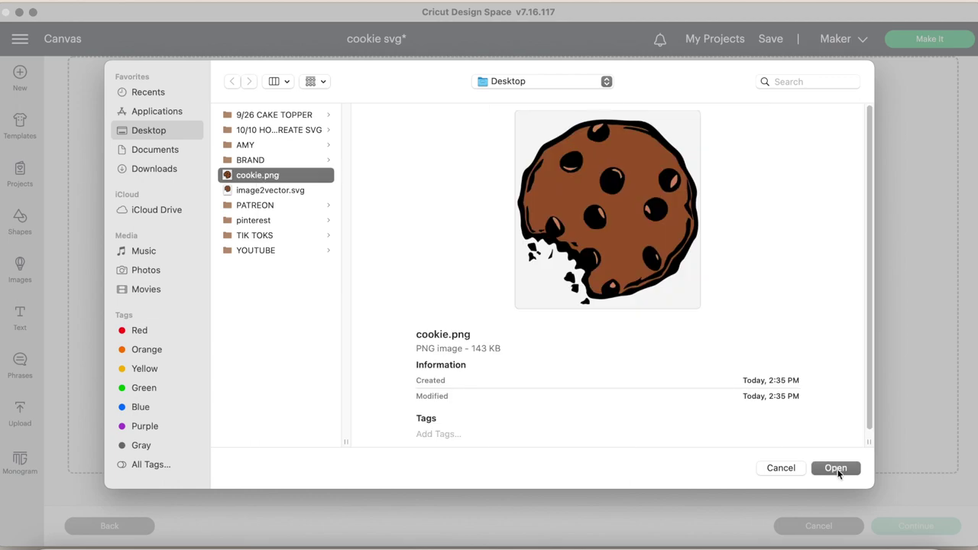
pyautogui.click(836, 468)
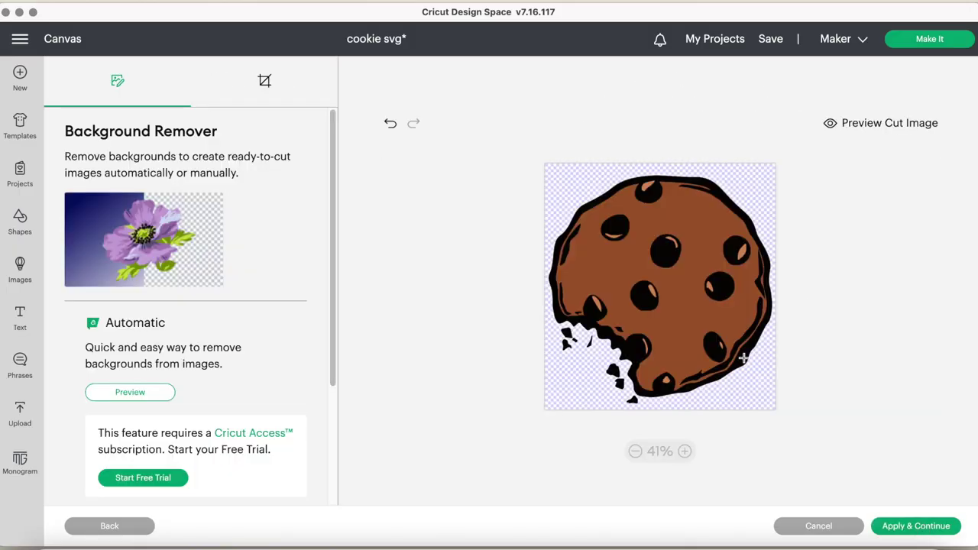
# Remove the brown fill, outline and all black chips, leaving the orange highlights
pyautogui.click(743, 358)
pyautogui.click(716, 348)
pyautogui.click(644, 298)
pyautogui.click(666, 251)
pyautogui.click(614, 227)
pyautogui.click(567, 254)
pyautogui.click(719, 287)
pyautogui.click(736, 251)
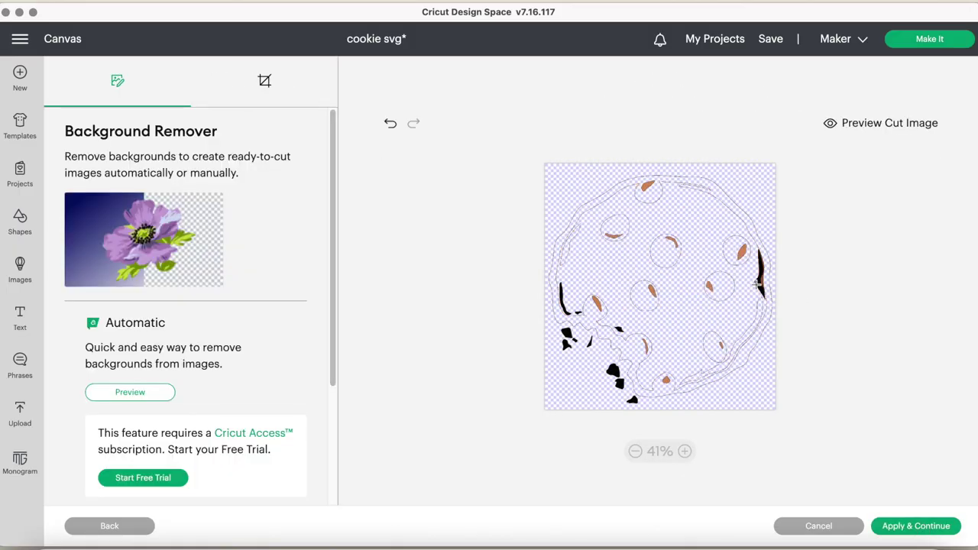
pyautogui.click(759, 283)
pyautogui.click(613, 372)
pyautogui.click(631, 398)
pyautogui.click(589, 341)
pyautogui.click(566, 334)
pyautogui.click(566, 346)
pyautogui.click(562, 304)
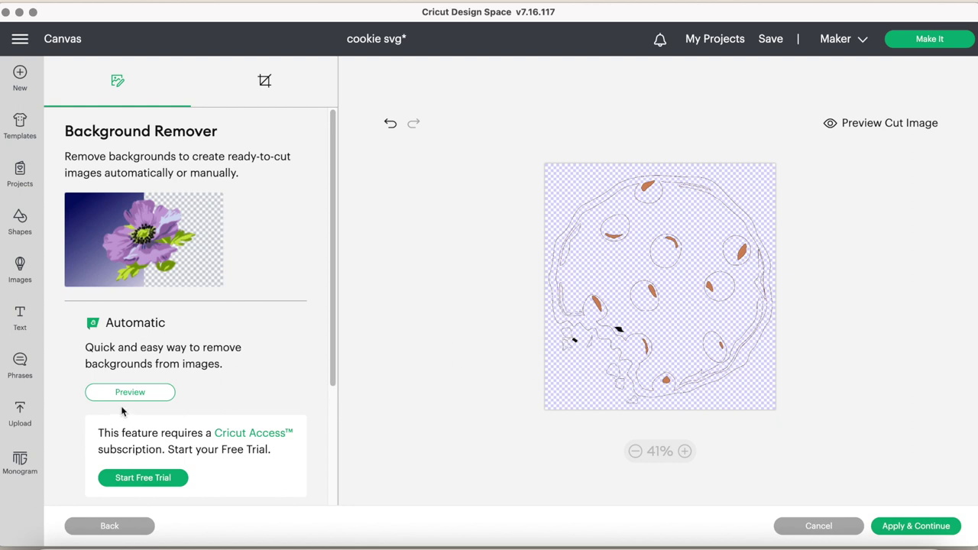
# Switch to Manual erasing and wipe stray outline bits at the bottom-left
pyautogui.scroll(-3, 334, 323)
pyautogui.click(202, 413)
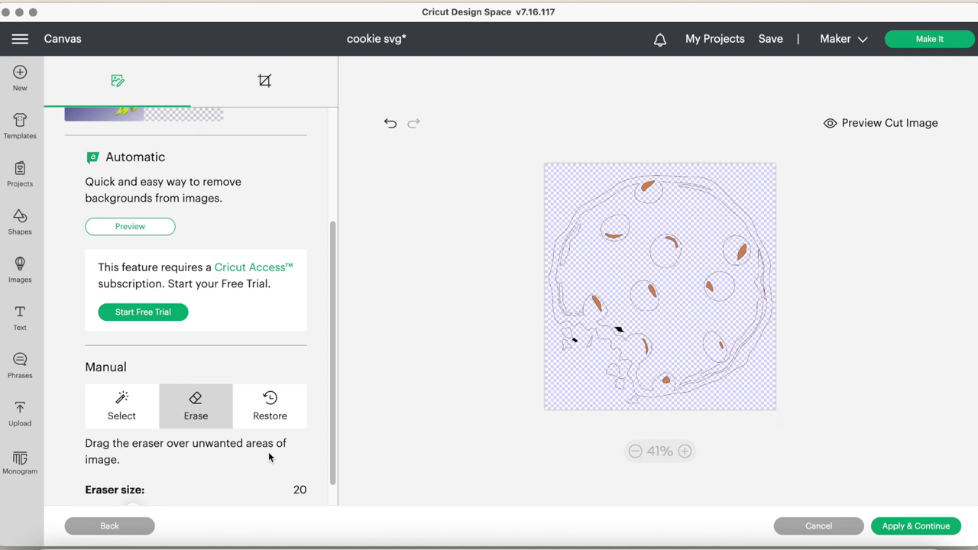
pyautogui.scroll(-1, 334, 395)
pyautogui.moveTo(135, 485); pyautogui.dragTo(211, 484)
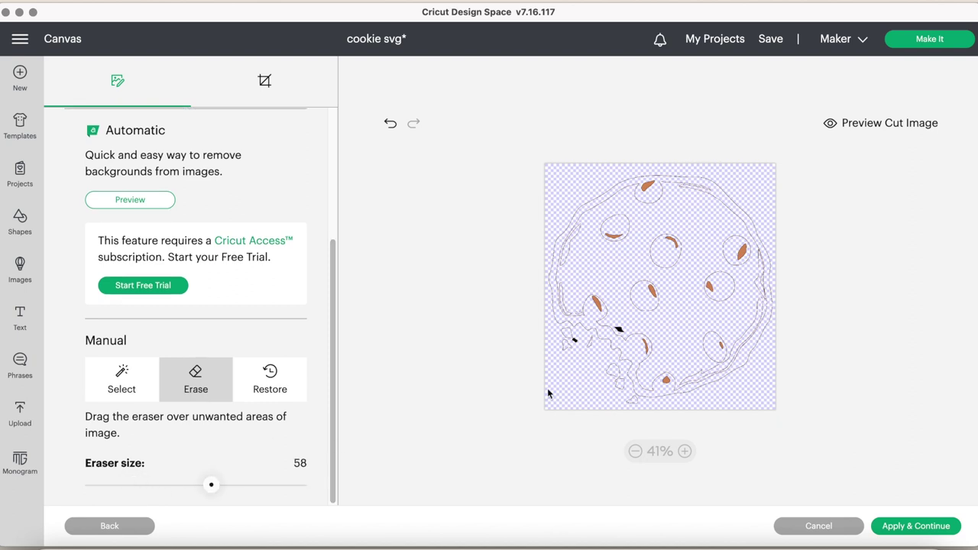
pyautogui.moveTo(611, 366)
pyautogui.mouseDown()
pyautogui.moveTo(635, 396)
pyautogui.moveTo(615, 341)
pyautogui.moveTo(581, 345)
pyautogui.moveTo(559, 229)
pyautogui.moveTo(623, 179)
pyautogui.moveTo(713, 187)
pyautogui.moveTo(676, 182)
pyautogui.moveTo(745, 214)
pyautogui.moveTo(770, 249)
pyautogui.moveTo(755, 352)
pyautogui.moveTo(657, 395)
pyautogui.mouseUp()
# With the eraser at size 36, erase the outline circles around the top, middle and left pieces
pyautogui.scroll(5, 698, 475)
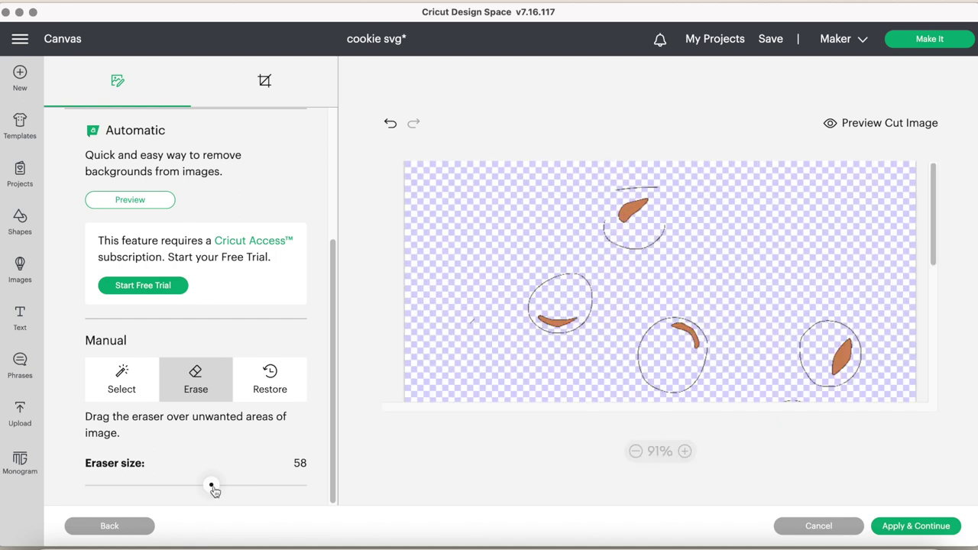
pyautogui.moveTo(212, 485); pyautogui.dragTo(166, 485)
pyautogui.moveTo(671, 181)
pyautogui.mouseDown()
pyautogui.moveTo(607, 229)
pyautogui.moveTo(725, 326)
pyautogui.moveTo(600, 285)
pyautogui.moveTo(538, 343)
pyautogui.mouseUp()
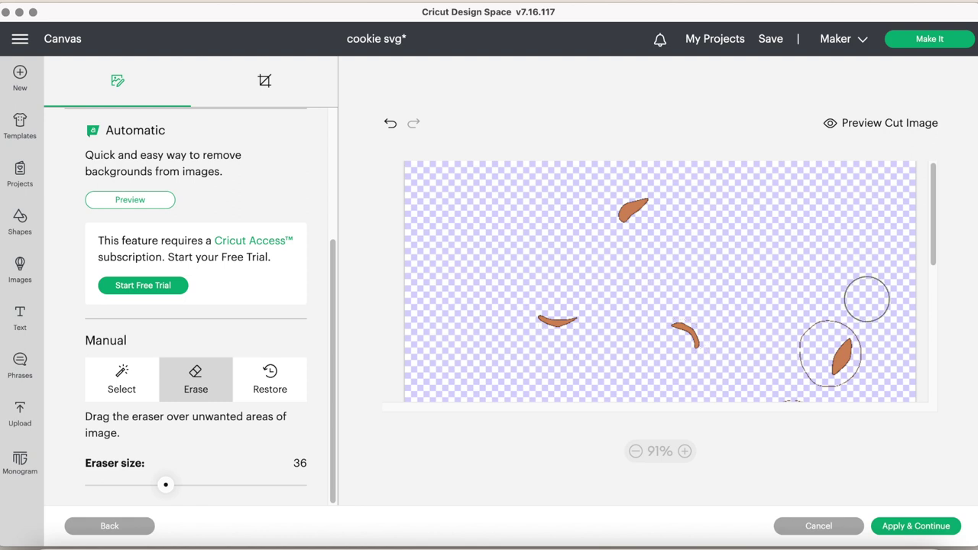
pyautogui.moveTo(867, 299); pyautogui.dragTo(878, 359)
pyautogui.scroll(-2, 840, 351)
pyautogui.scroll(-4, 822, 317)
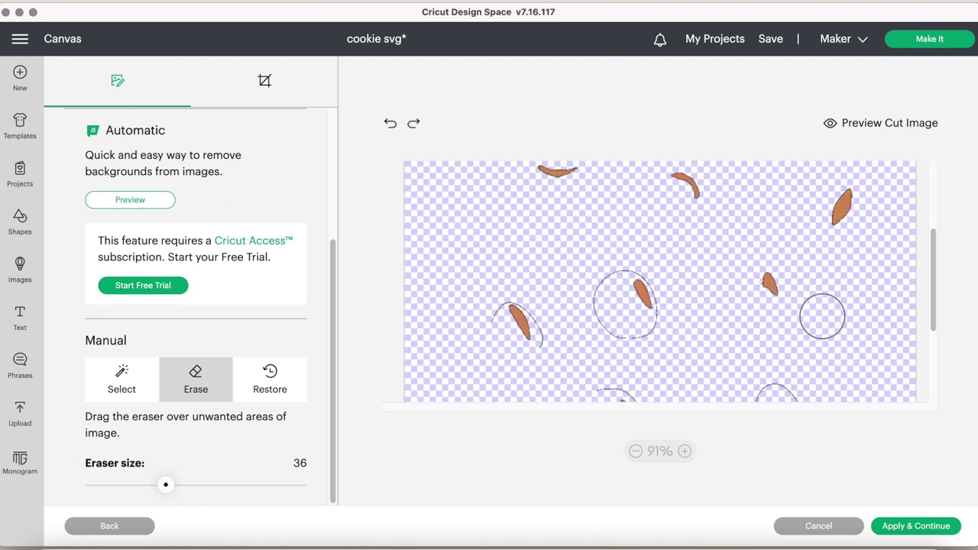
pyautogui.moveTo(822, 316)
pyautogui.mouseDown()
pyautogui.moveTo(672, 278)
pyautogui.moveTo(643, 253)
pyautogui.moveTo(672, 288)
pyautogui.moveTo(606, 260)
pyautogui.moveTo(560, 335)
pyautogui.moveTo(536, 292)
pyautogui.moveTo(553, 356)
pyautogui.mouseUp()
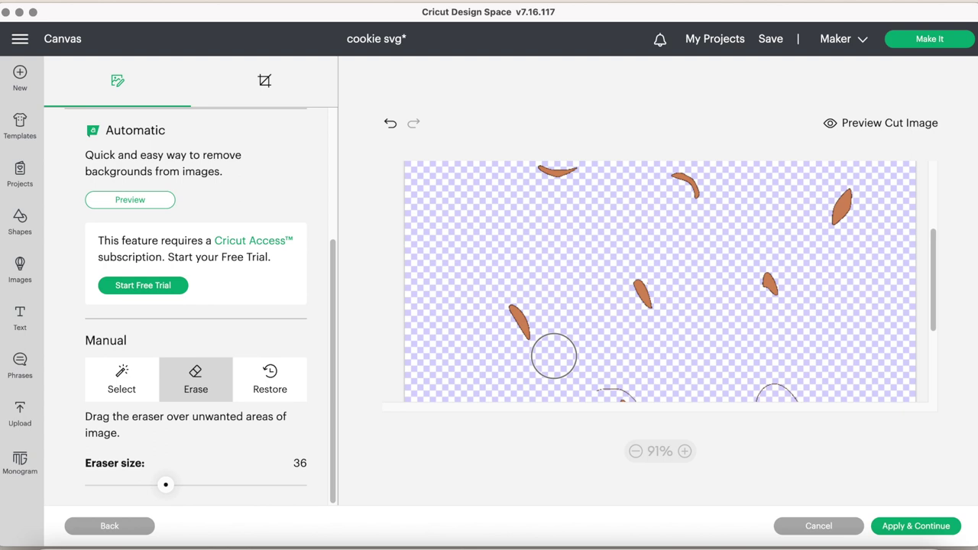
pyautogui.scroll(-4, 554, 356)
pyautogui.moveTo(655, 306)
pyautogui.mouseDown()
pyautogui.moveTo(633, 218)
pyautogui.moveTo(755, 274)
pyautogui.moveTo(818, 247)
pyautogui.mouseUp()
pyautogui.scroll(4, 930, 252)
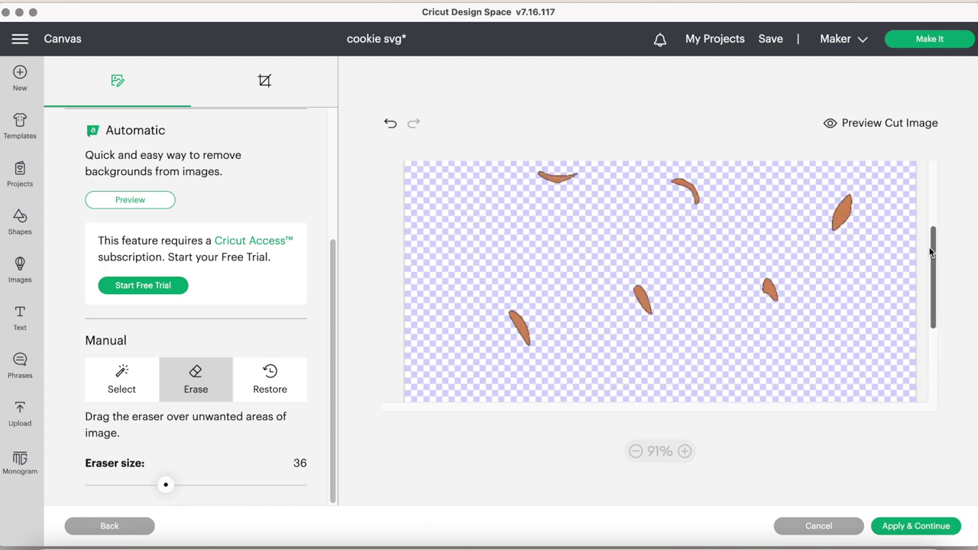
pyautogui.click(635, 451)
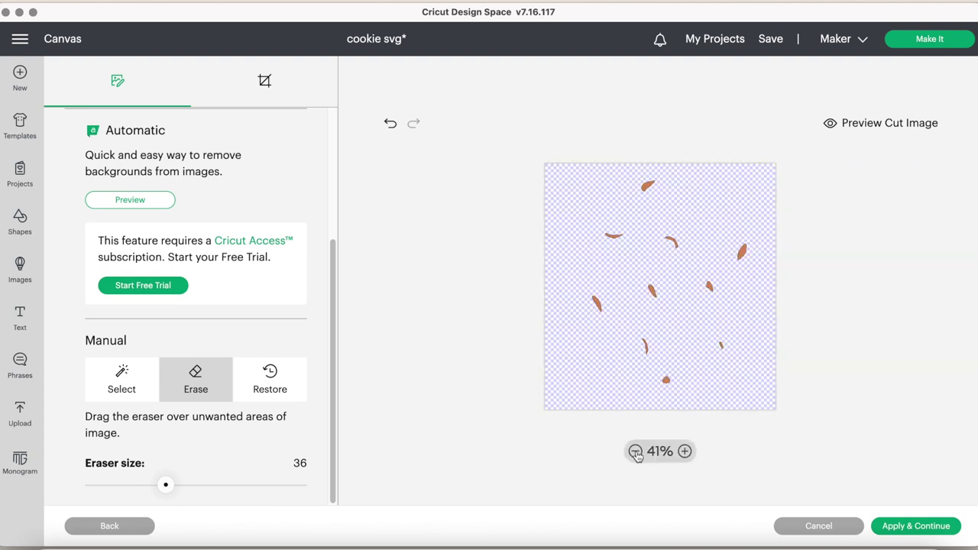
# Apply the background removal and upload the cleaned crumbs as a cut image
pyautogui.click(875, 123)
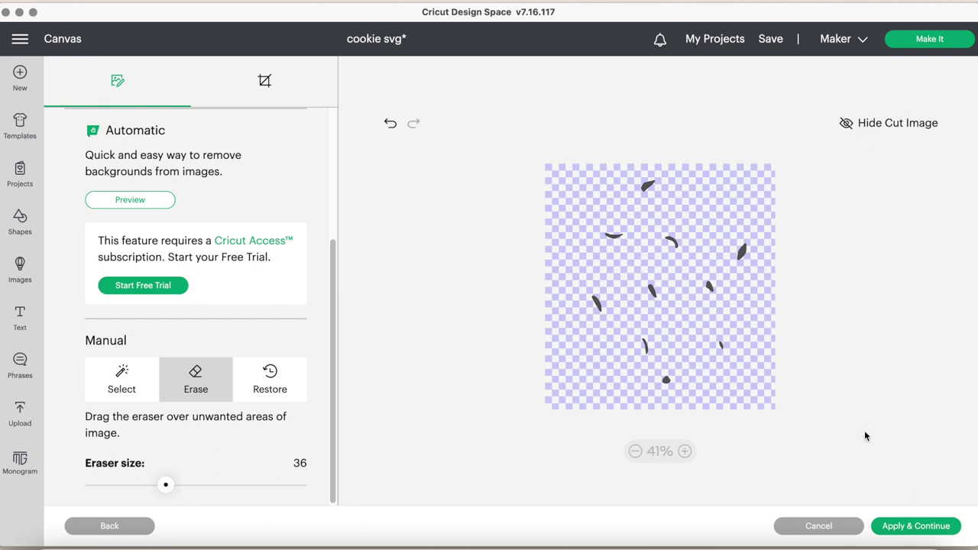
pyautogui.click(890, 530)
pyautogui.click(253, 336)
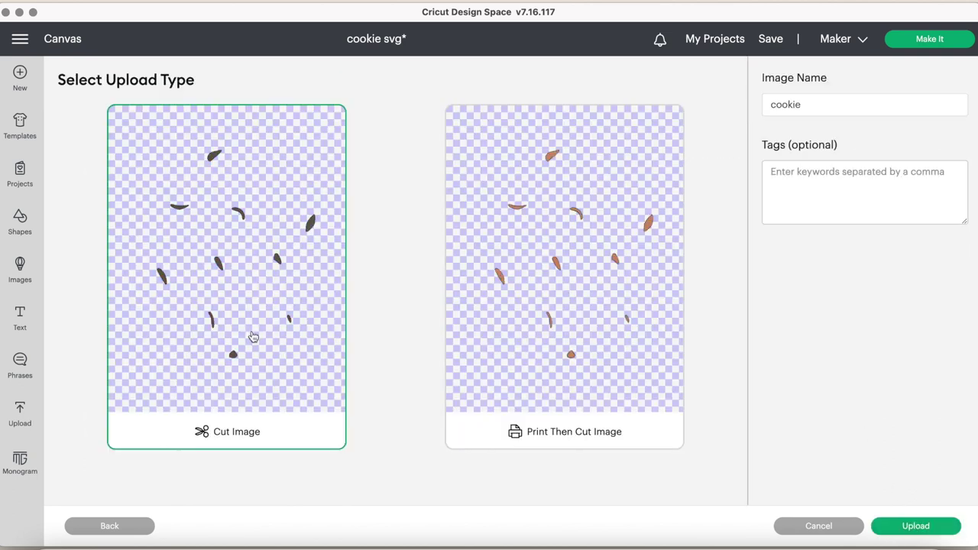
pyautogui.click(917, 526)
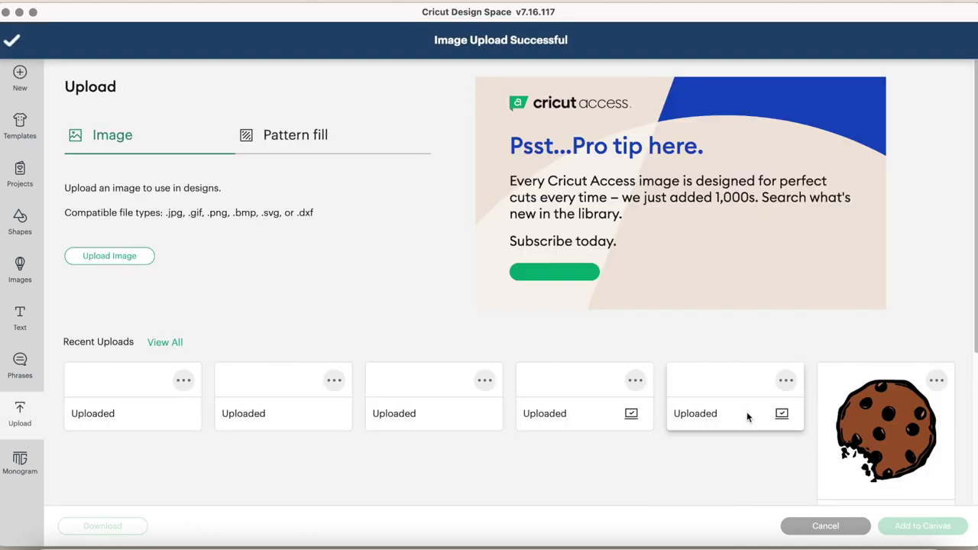
# Add the uploaded crumbs image to the canvas and colour it light brown
pyautogui.click(134, 441)
pyautogui.click(919, 525)
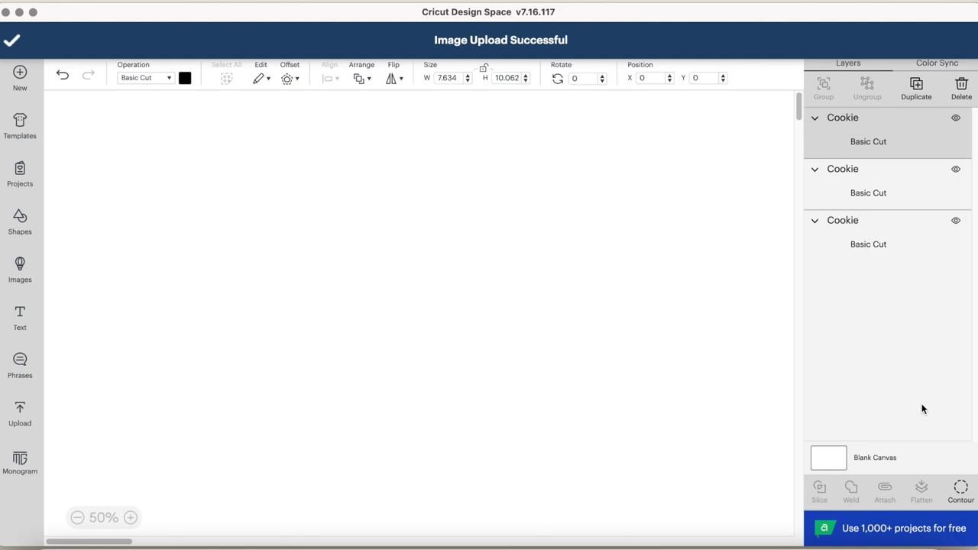
pyautogui.click(185, 78)
pyautogui.click(233, 136)
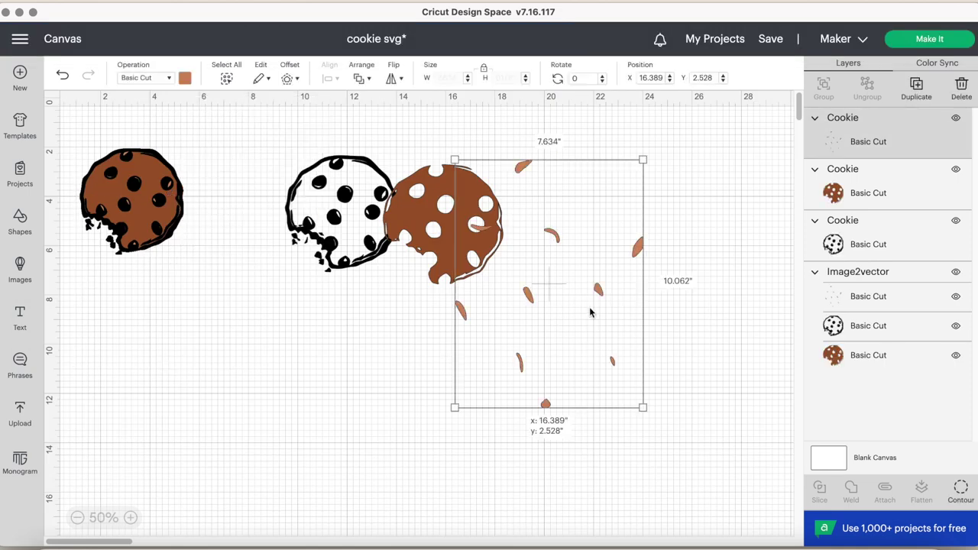
# Shrink the crumbs roughly, then fit the brown cookie onto the black outline at 4.389 × 4.367 inches
pyautogui.moveTo(649, 392); pyautogui.dragTo(585, 263)
pyautogui.scroll(5, 446, 252)
pyautogui.moveTo(446, 251); pyautogui.dragTo(253, 267)
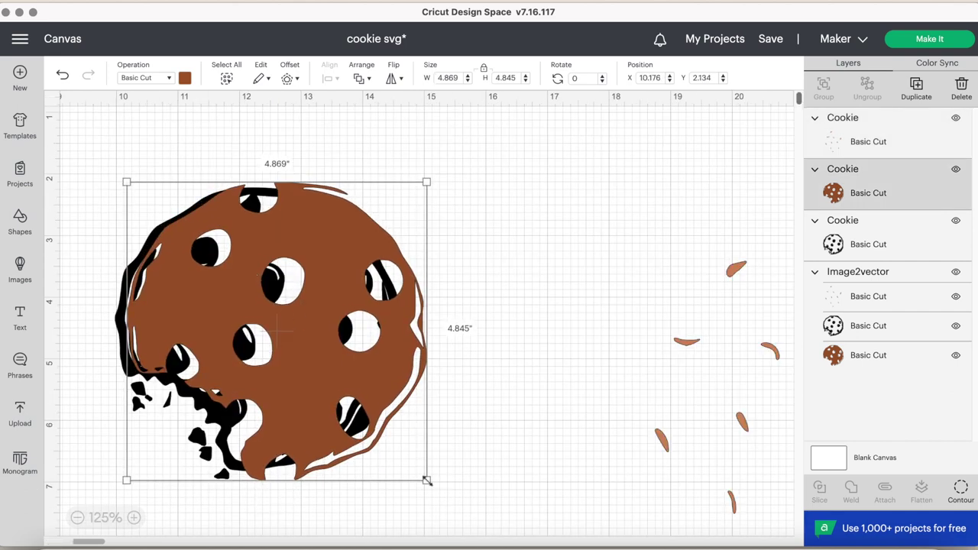
pyautogui.moveTo(426, 480); pyautogui.dragTo(401, 455)
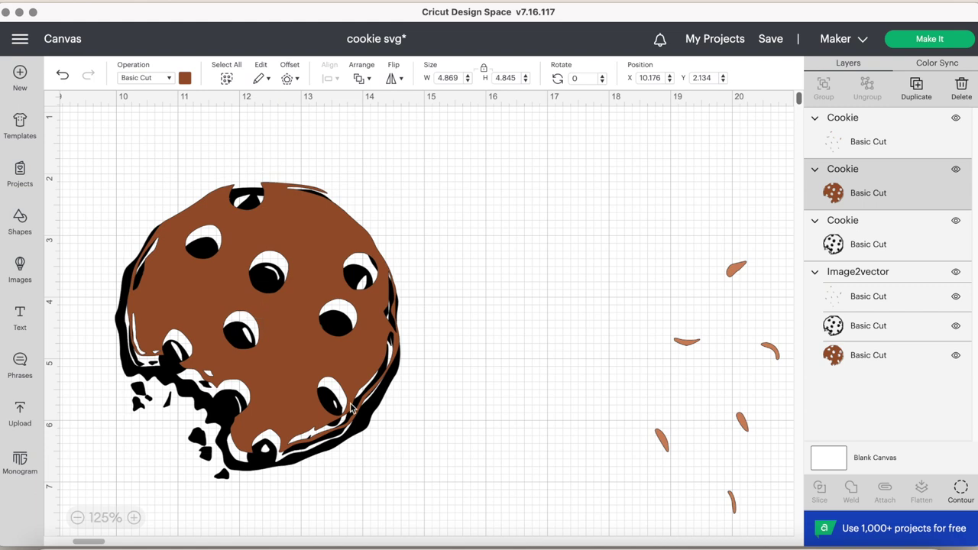
pyautogui.moveTo(320, 348); pyautogui.dragTo(317, 357)
pyautogui.moveTo(395, 463); pyautogui.dragTo(390, 458)
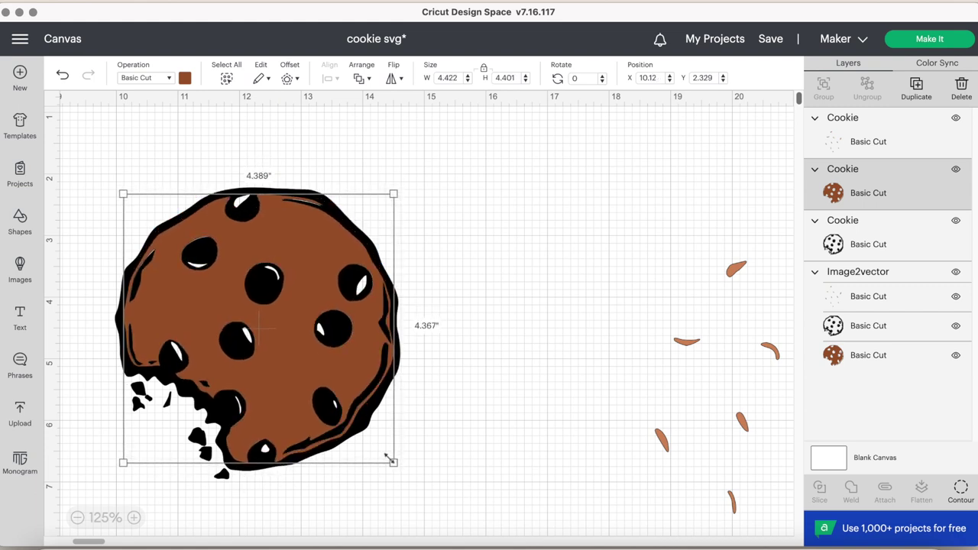
# Size the light brown crumbs to about 3.151 × 4.154 inches and stack them over the brown cookie
pyautogui.moveTo(686, 341); pyautogui.dragTo(492, 230)
pyautogui.moveTo(677, 440); pyautogui.dragTo(603, 343)
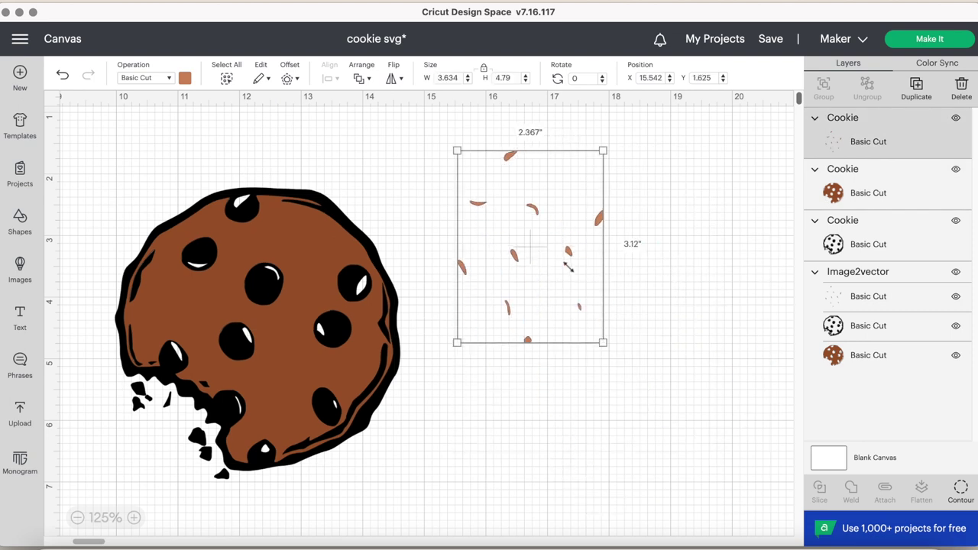
pyautogui.moveTo(539, 280); pyautogui.dragTo(271, 325)
pyautogui.moveTo(333, 388); pyautogui.dragTo(359, 435)
pyautogui.moveTo(236, 191); pyautogui.dragTo(243, 206)
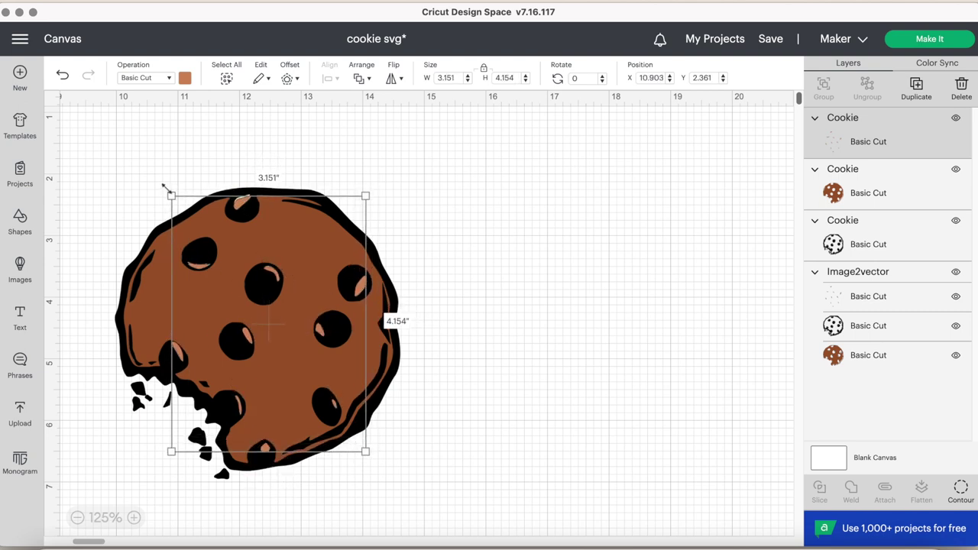
pyautogui.moveTo(167, 191); pyautogui.dragTo(162, 186)
pyautogui.click(487, 214)
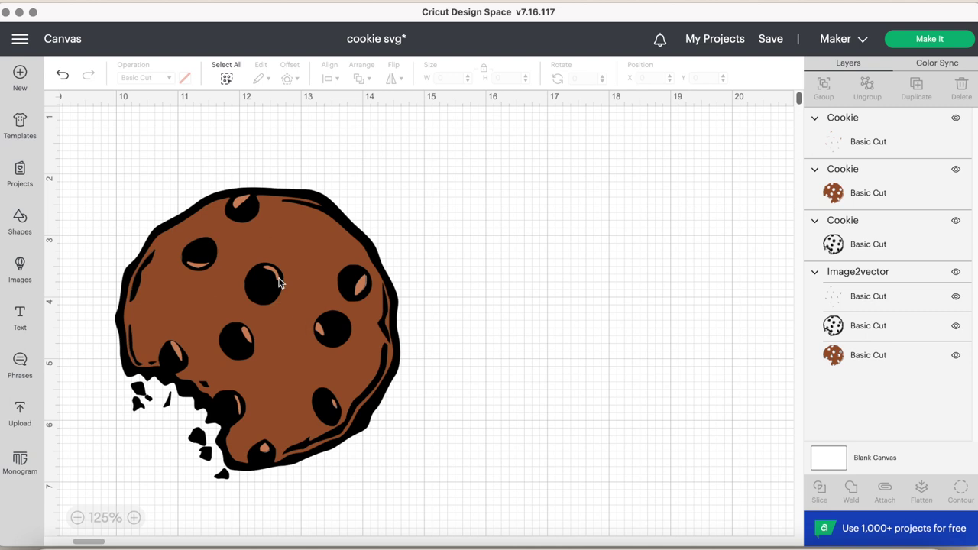
pyautogui.scroll(-3, 290, 440)
pyautogui.hscroll(5, 458, 305)
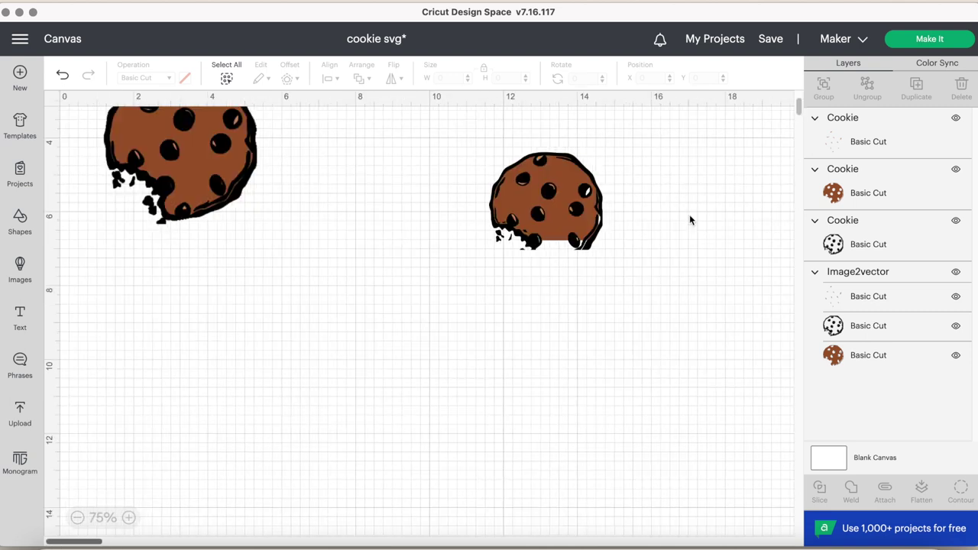
pyautogui.scroll(-3, 689, 219)
pyautogui.scroll(3, 795, 119)
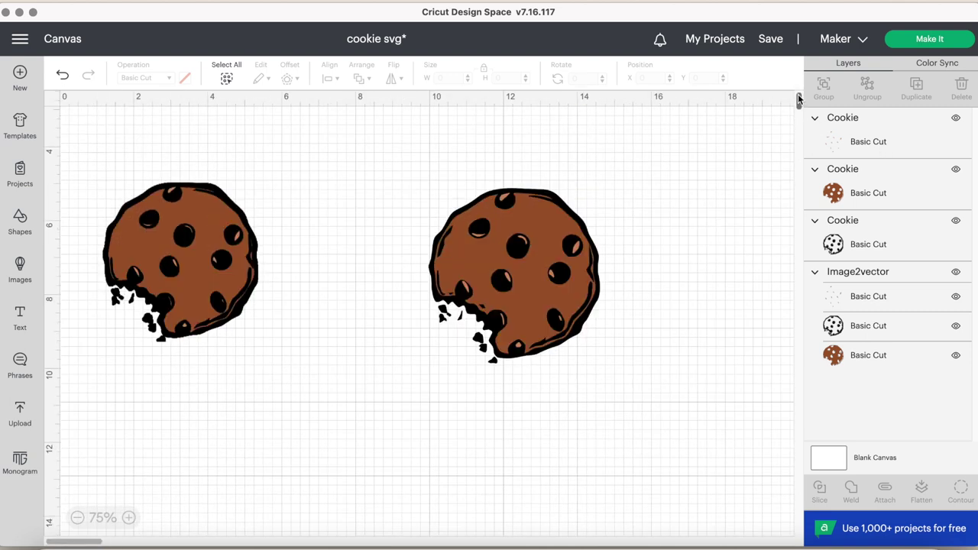
pyautogui.click(411, 243)
pyautogui.click(646, 202)
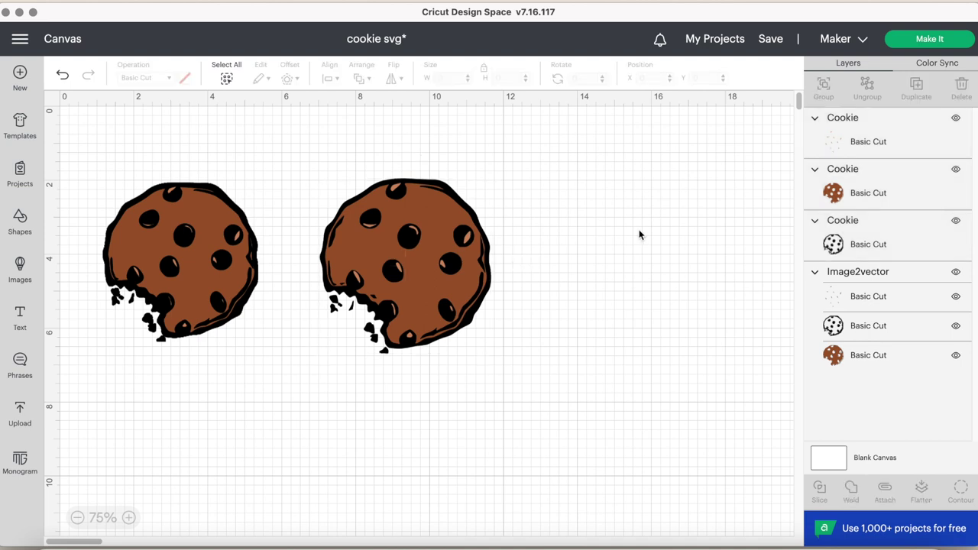
pyautogui.click(202, 249)
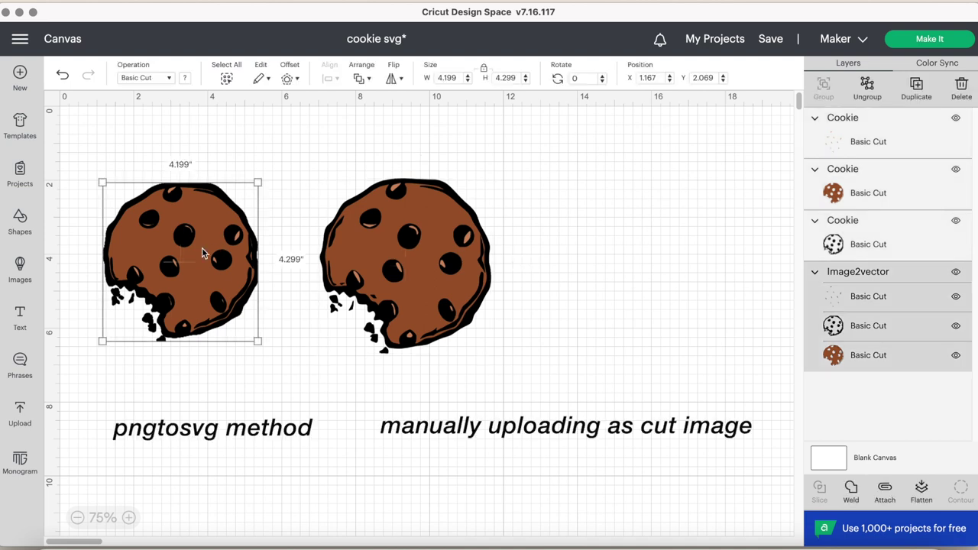
pyautogui.click(441, 281)
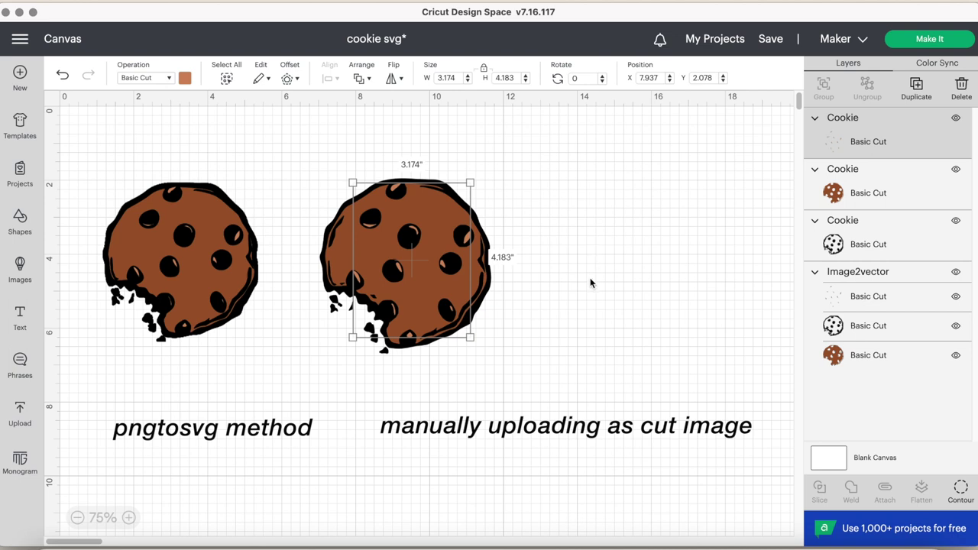
pyautogui.click(557, 229)
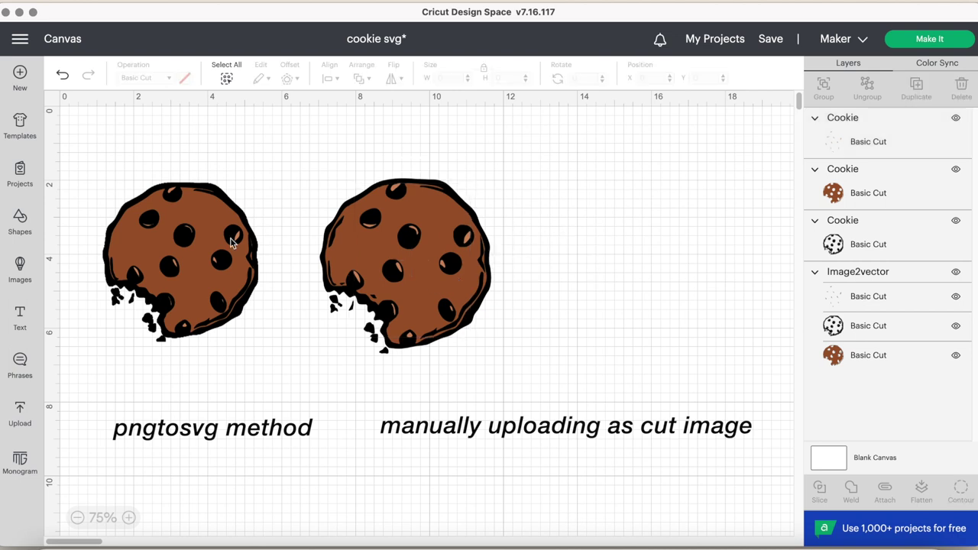
pyautogui.click(130, 518)
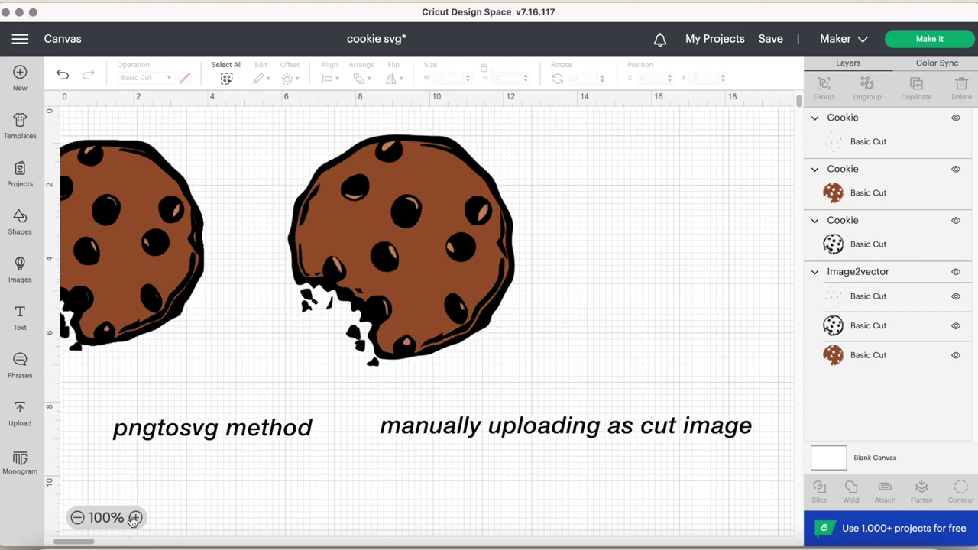
pyautogui.moveTo(76, 542); pyautogui.dragTo(66, 542)
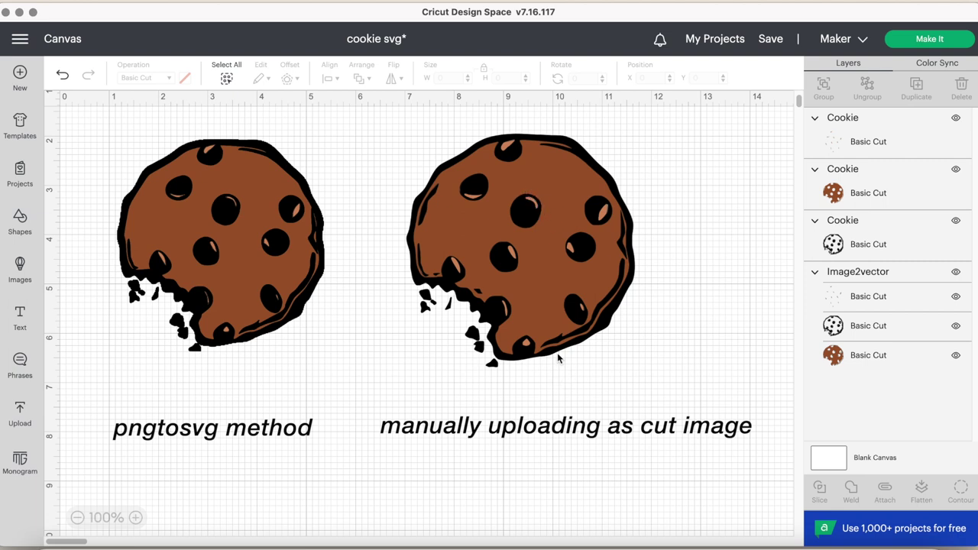
pyautogui.click(135, 518)
pyautogui.click(134, 517)
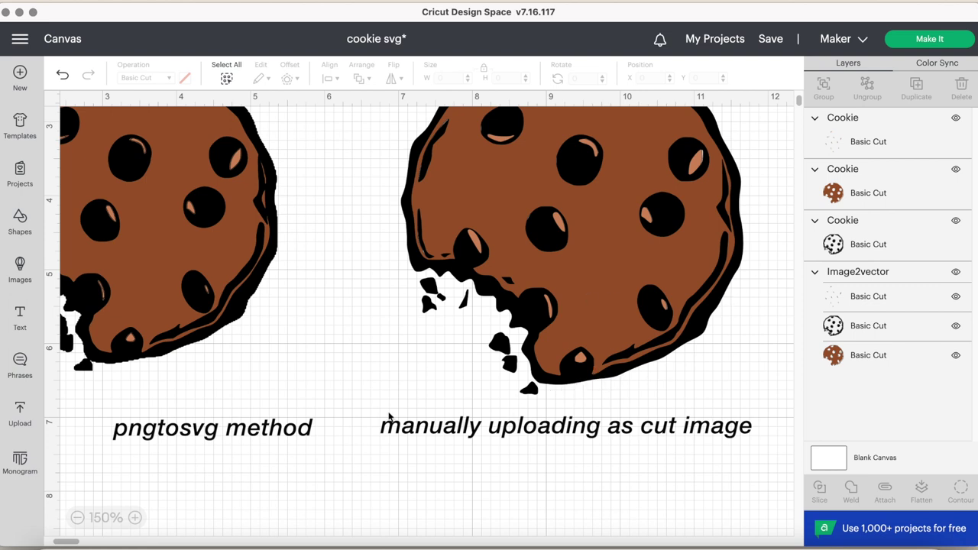
pyautogui.scroll(-5, 545, 438)
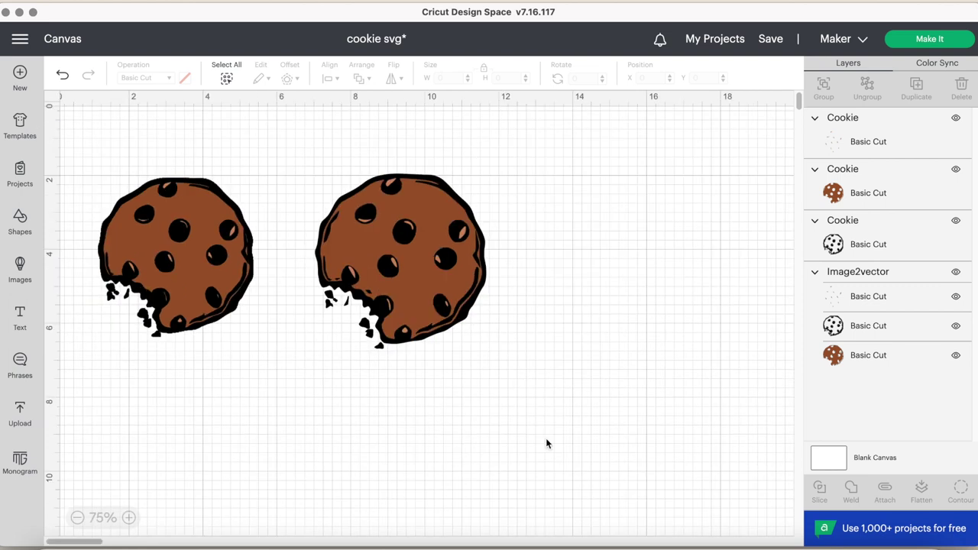